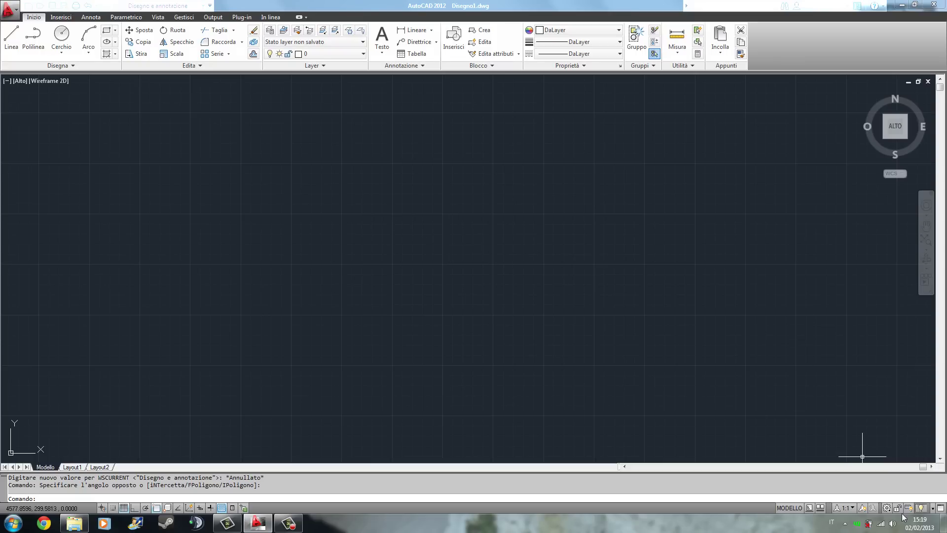
# Switch to the 'Classica di AutoCAD' workspace and close the Tavolozze degli strumenti palette
pyautogui.click(887, 509)
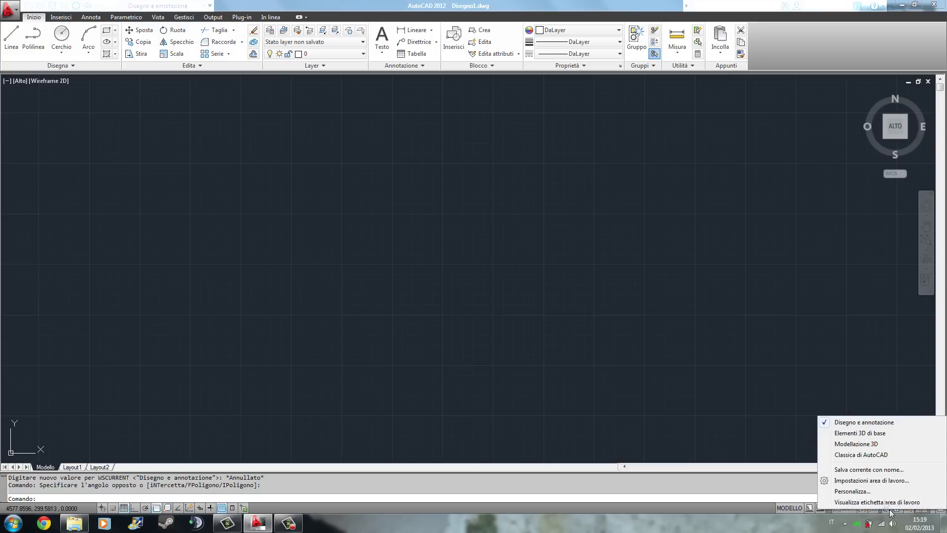
pyautogui.click(861, 455)
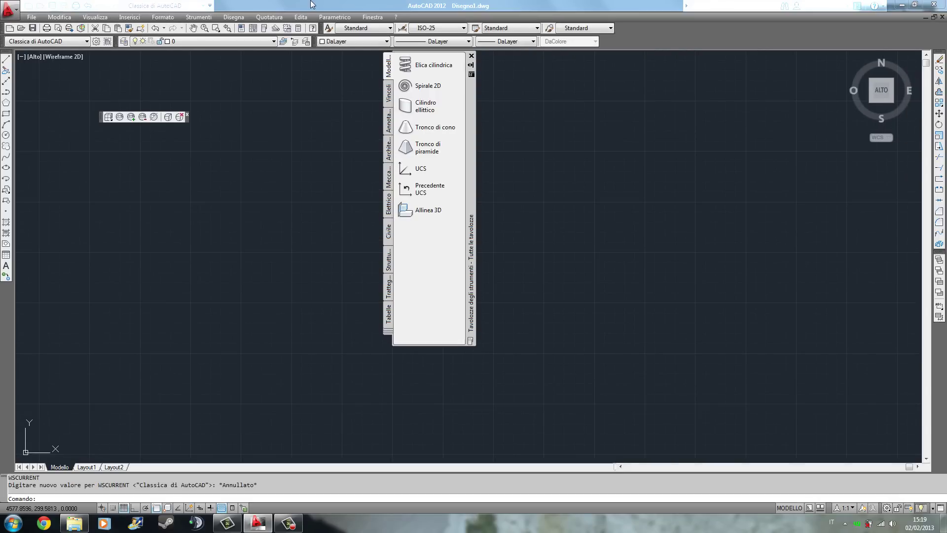
pyautogui.click(471, 56)
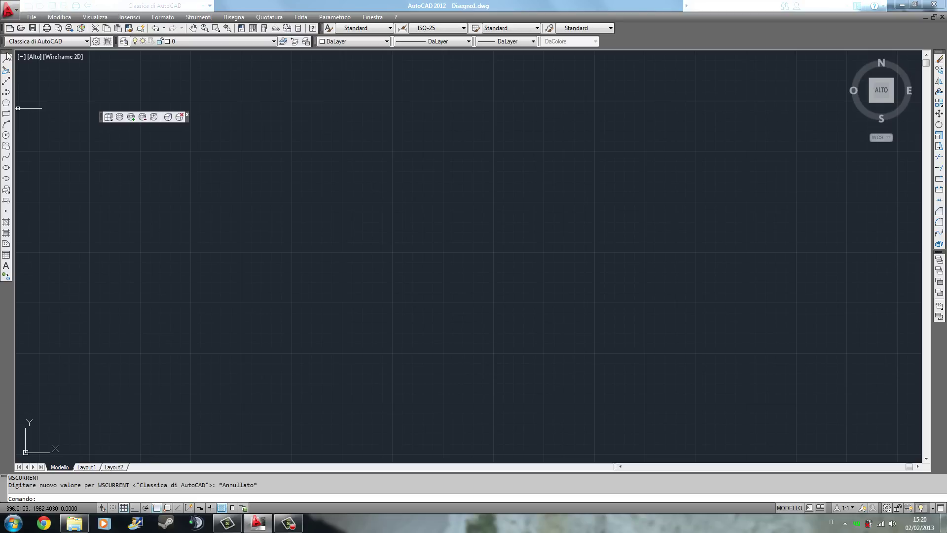
# Undock the Draw toolbar from the left edge, float it over the canvas, then close it
pyautogui.moveTo(7, 56); pyautogui.dragTo(201, 185)
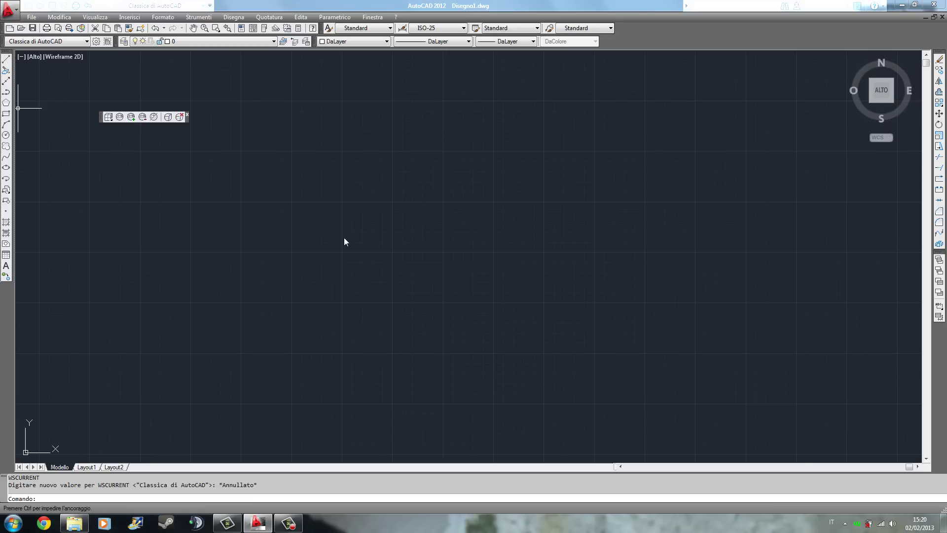
pyautogui.moveTo(345, 237); pyautogui.dragTo(344, 238)
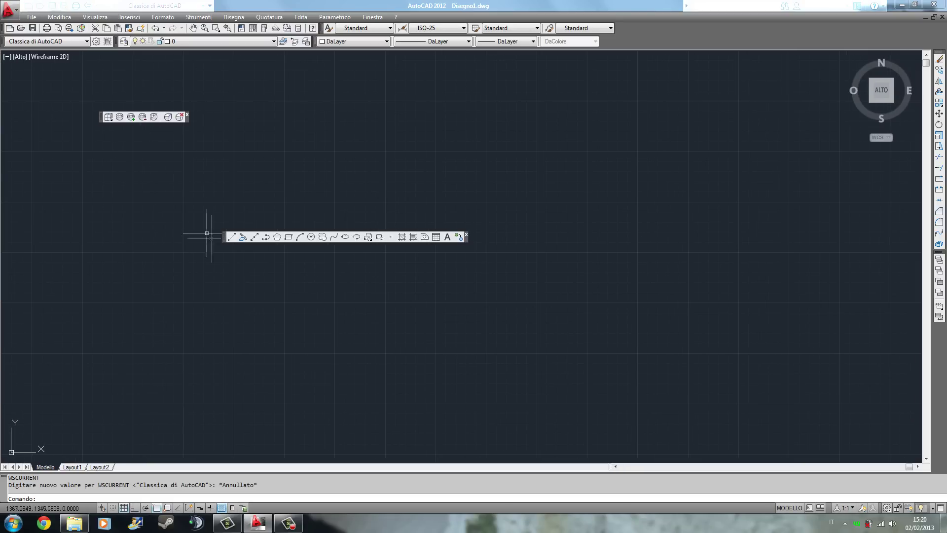
pyautogui.moveTo(223, 241); pyautogui.dragTo(368, 467)
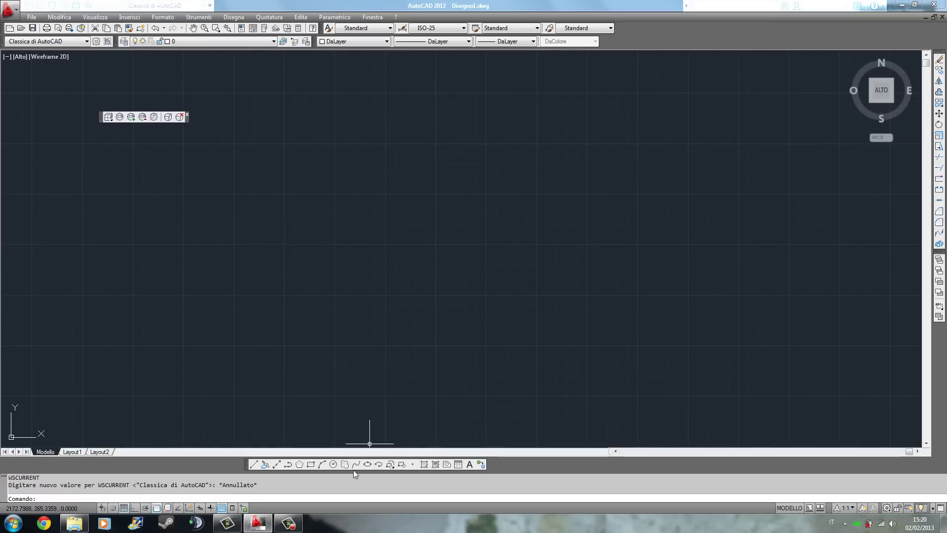
pyautogui.moveTo(248, 465); pyautogui.dragTo(303, 383)
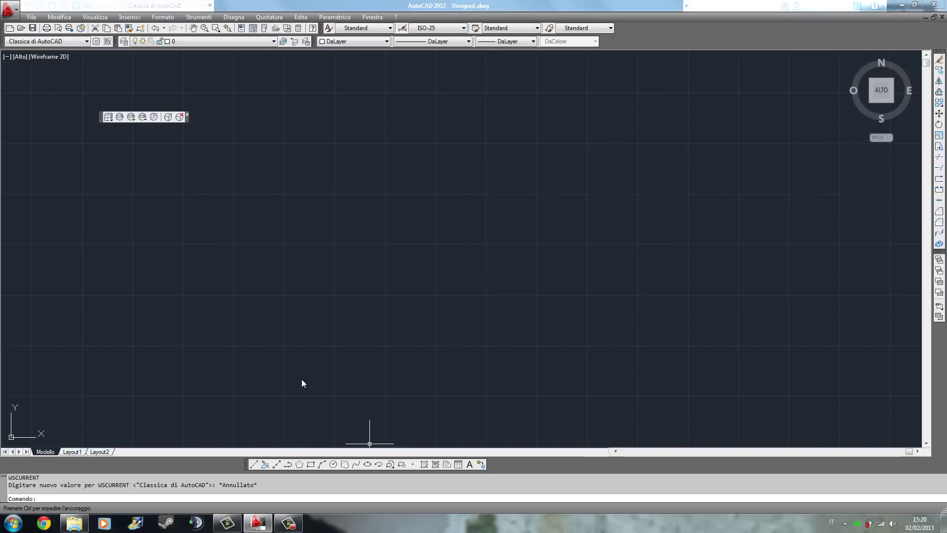
pyautogui.moveTo(314, 334); pyautogui.dragTo(315, 334)
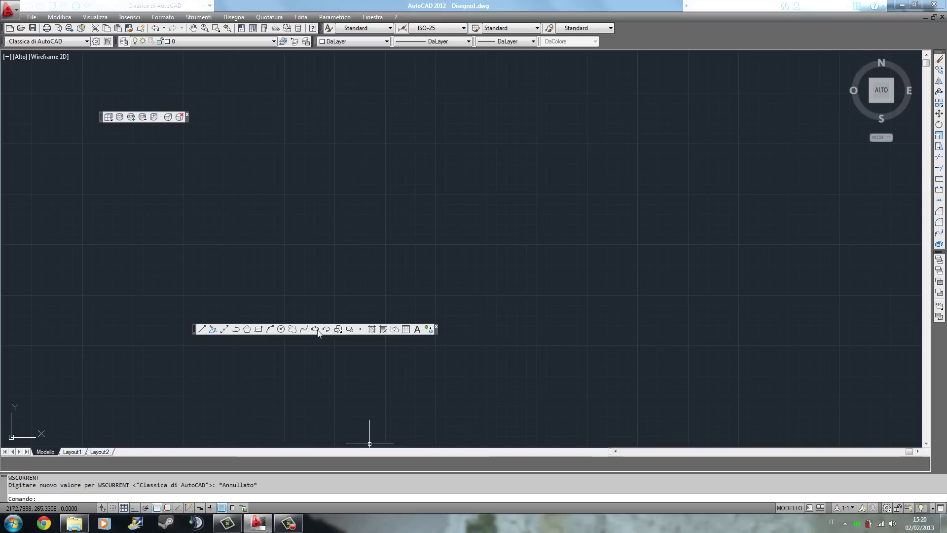
pyautogui.click(436, 327)
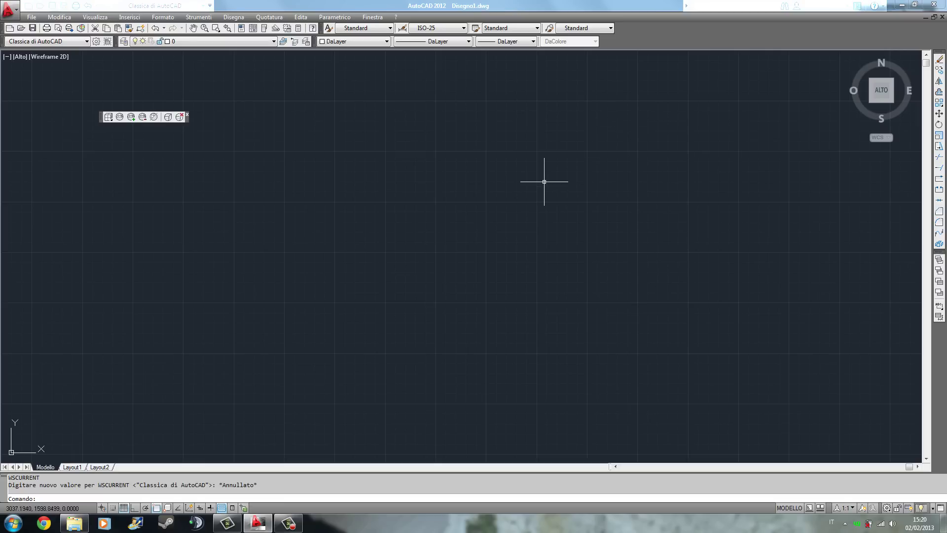
# Reopen the Disegna toolbar from the toolbar list and dock it vertically on the left edge
pyautogui.rightClick(655, 43)
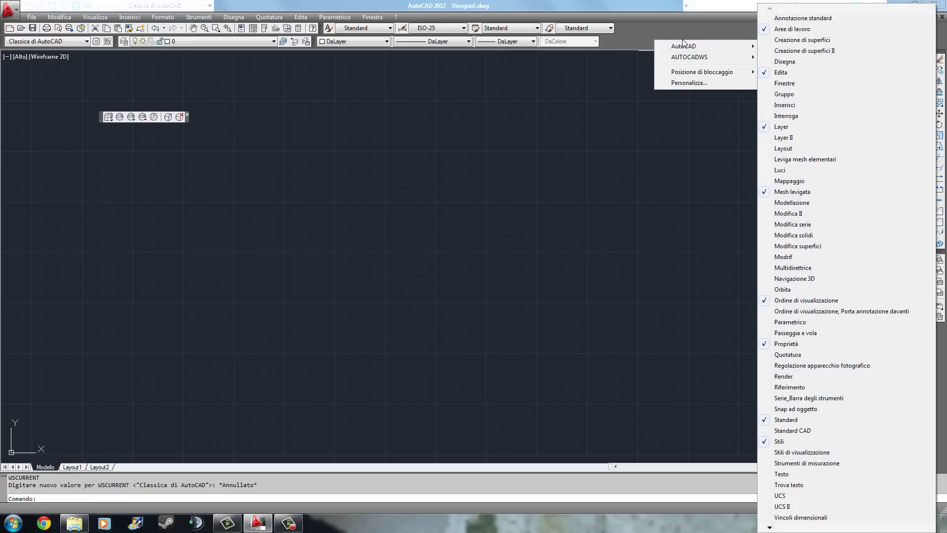
pyautogui.moveTo(696, 46)
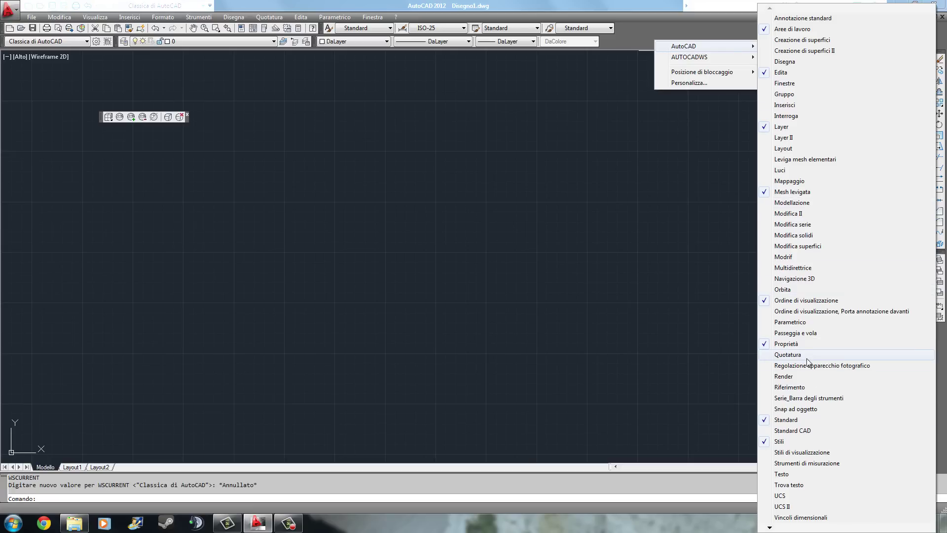
pyautogui.click(789, 61)
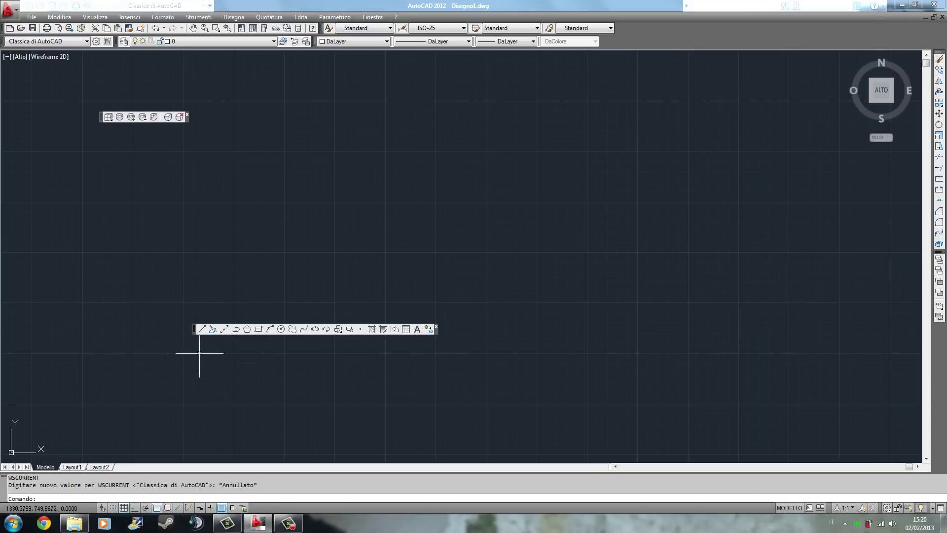
pyautogui.moveTo(194, 329); pyautogui.dragTo(183, 305)
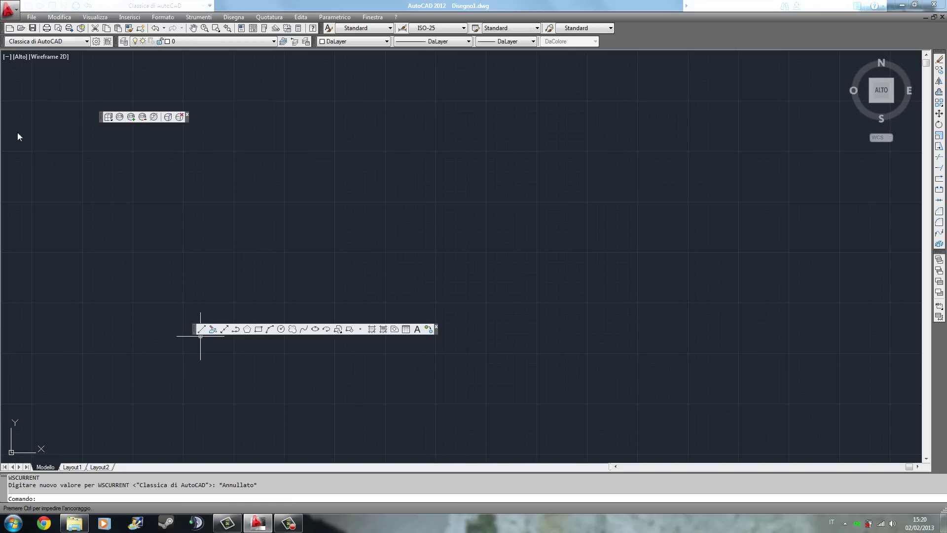
pyautogui.moveTo(18, 137); pyautogui.dragTo(8, 133)
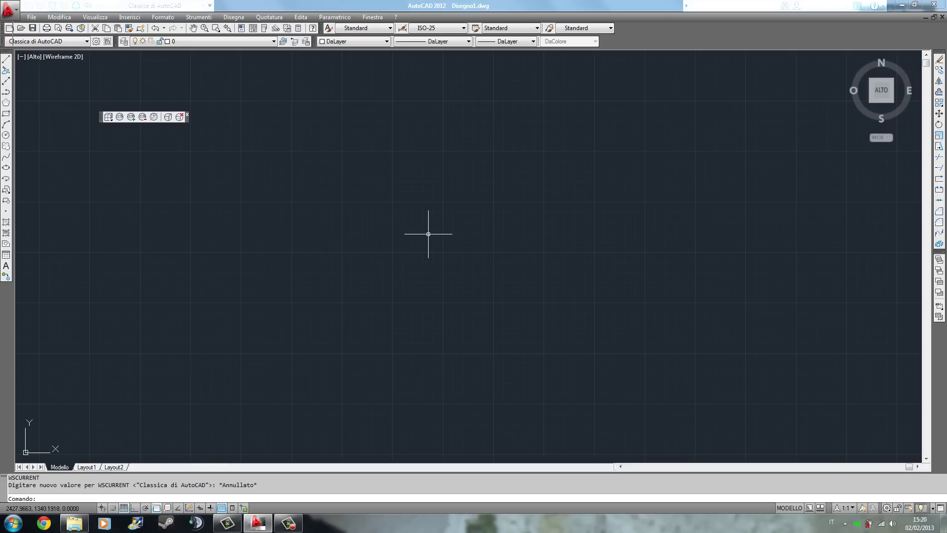
# Open the Personalizza interface customization window and browse its command list
pyautogui.rightClick(637, 40)
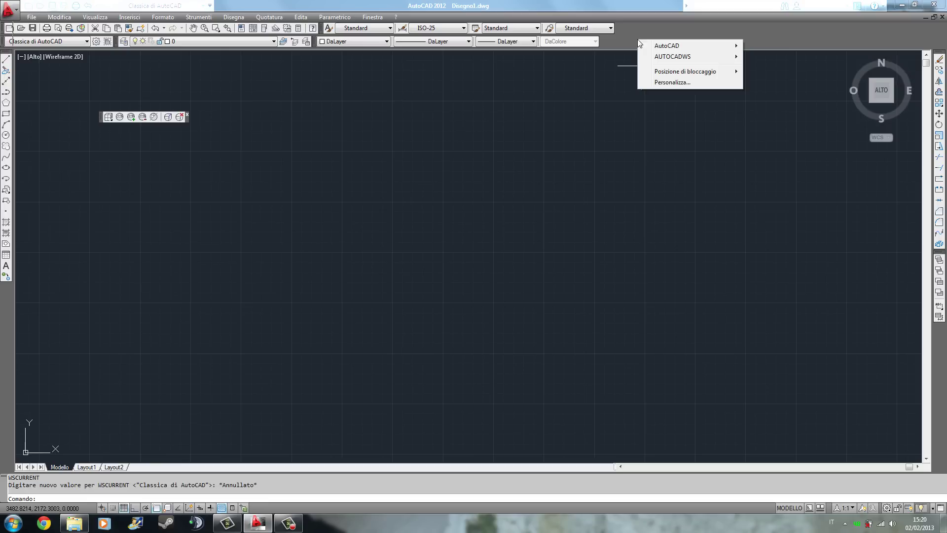
pyautogui.click(671, 83)
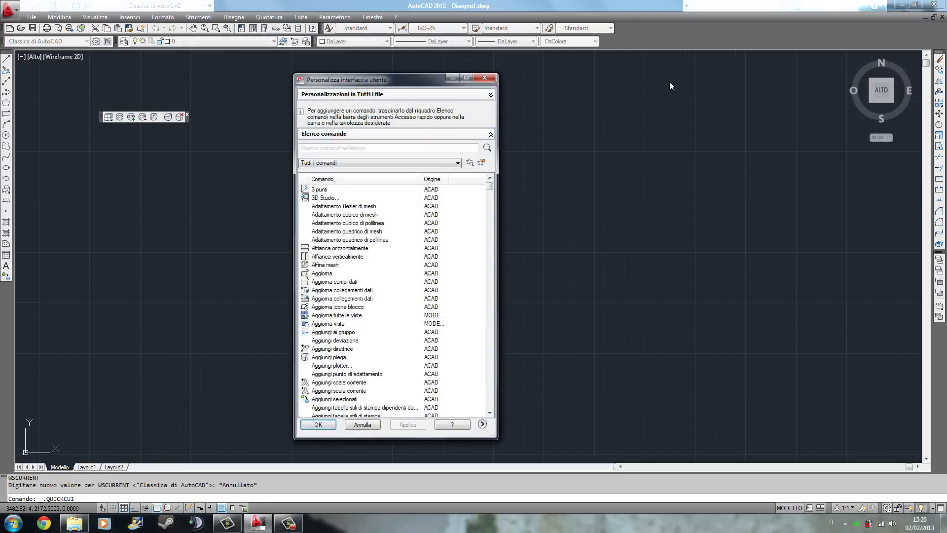
pyautogui.click(362, 273)
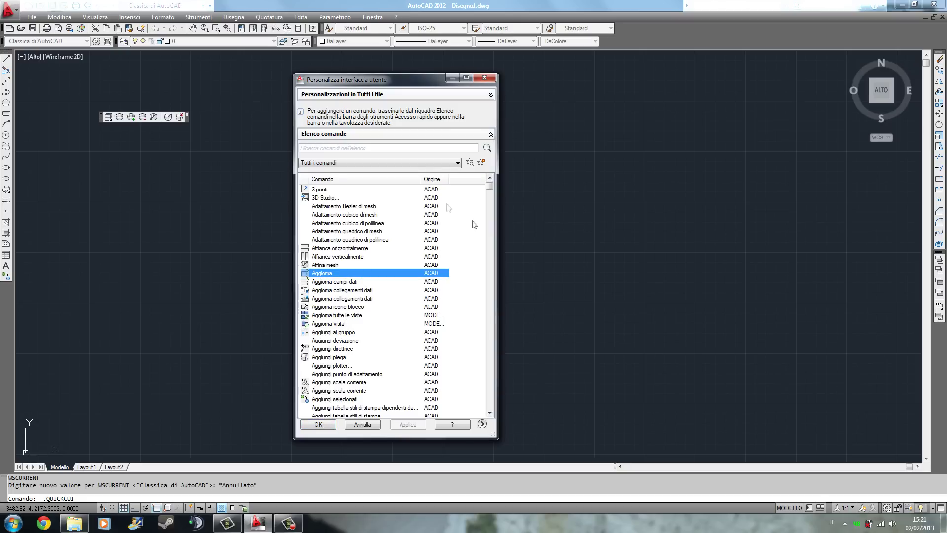
pyautogui.click(343, 149)
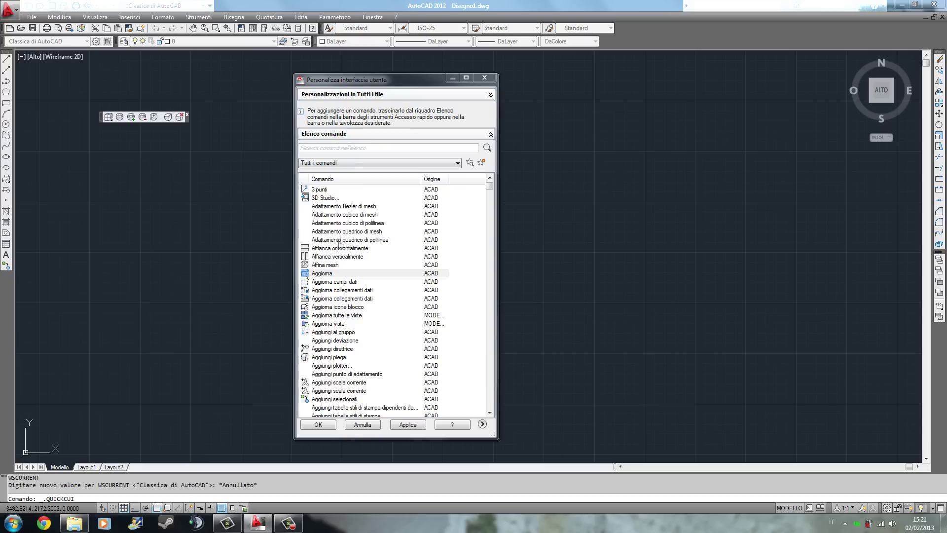
pyautogui.click(340, 147)
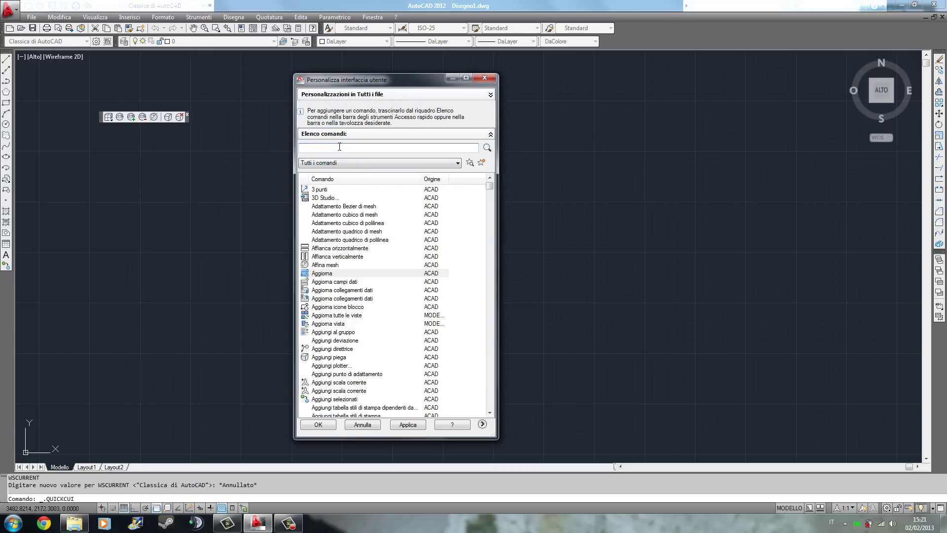
pyautogui.click(348, 324)
pyautogui.scroll(-3, 347, 325)
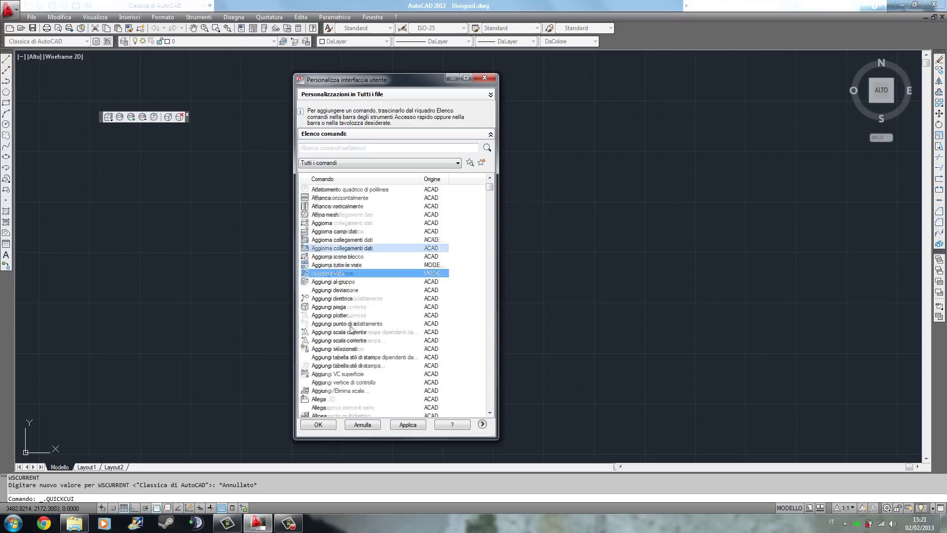
pyautogui.scroll(3, 348, 326)
# Search 'tranc', drag Trancia onto the left Draw toolbar, and confirm with OK
pyautogui.click(356, 148)
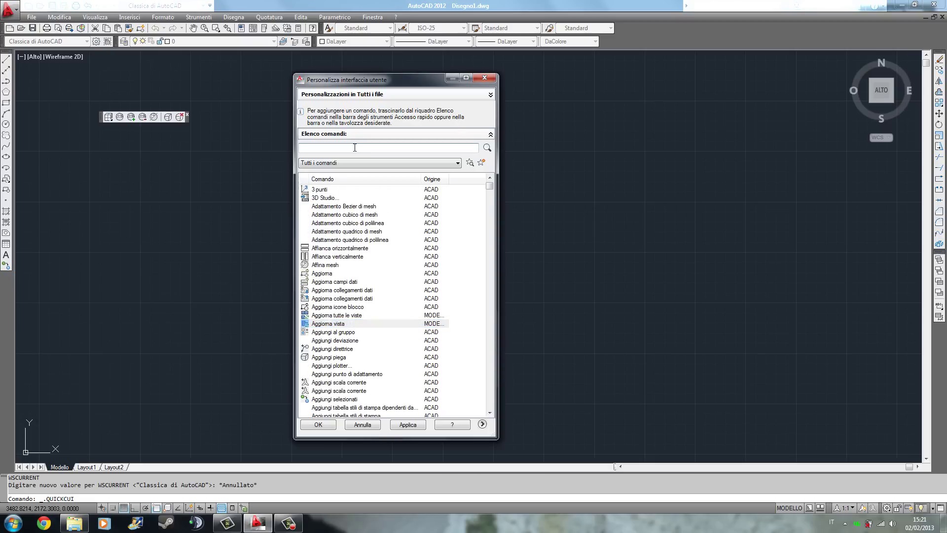
pyautogui.write('tra')
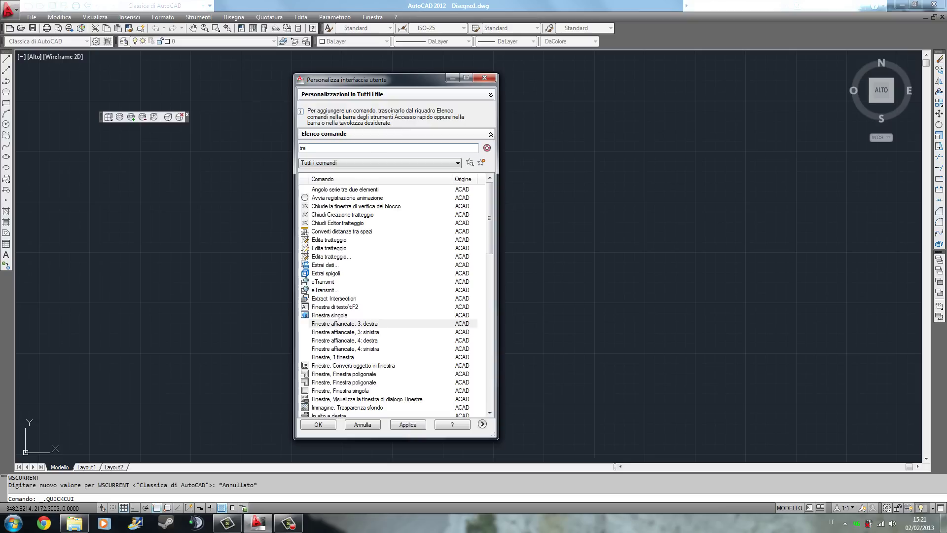
pyautogui.write('nci')
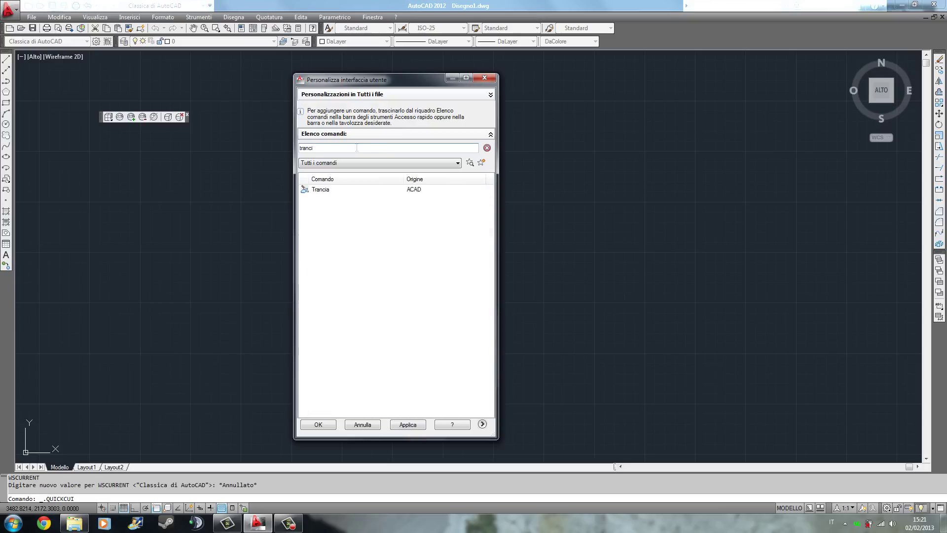
pyautogui.click(323, 192)
pyautogui.moveTo(321, 191)
pyautogui.mouseDown()
pyautogui.moveTo(17, 103)
pyautogui.moveTo(6, 116)
pyautogui.mouseUp()
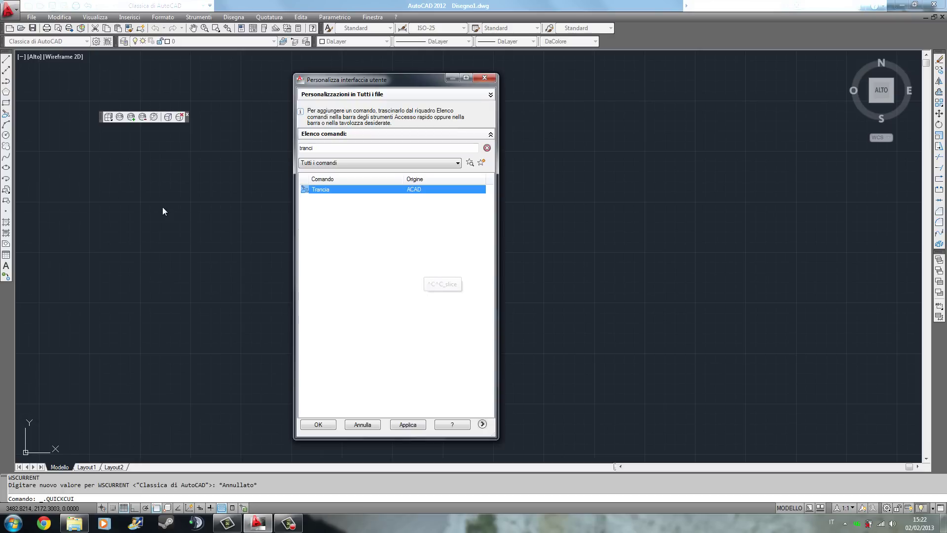
pyautogui.click(319, 429)
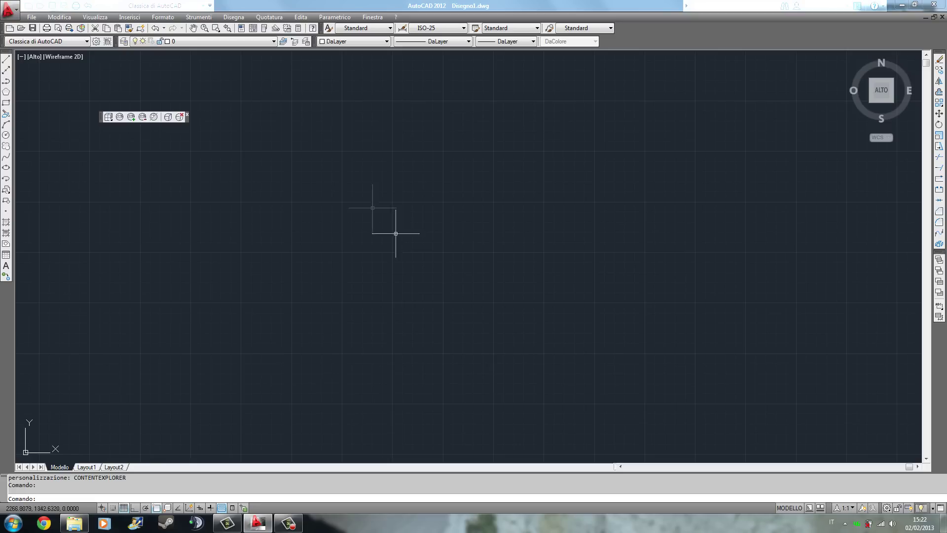
# Set the 2D model space uniform background to Nero through the Options display colours
pyautogui.click(199, 18)
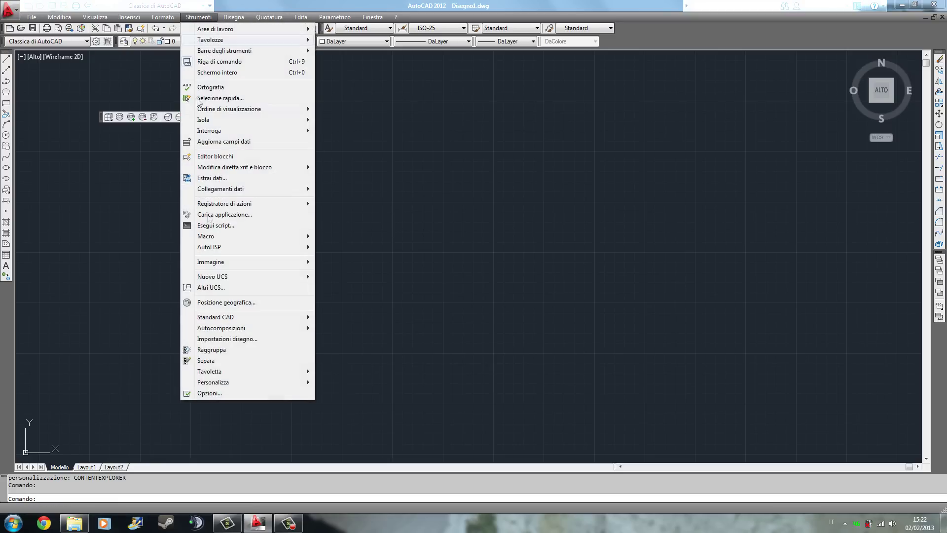
pyautogui.click(206, 393)
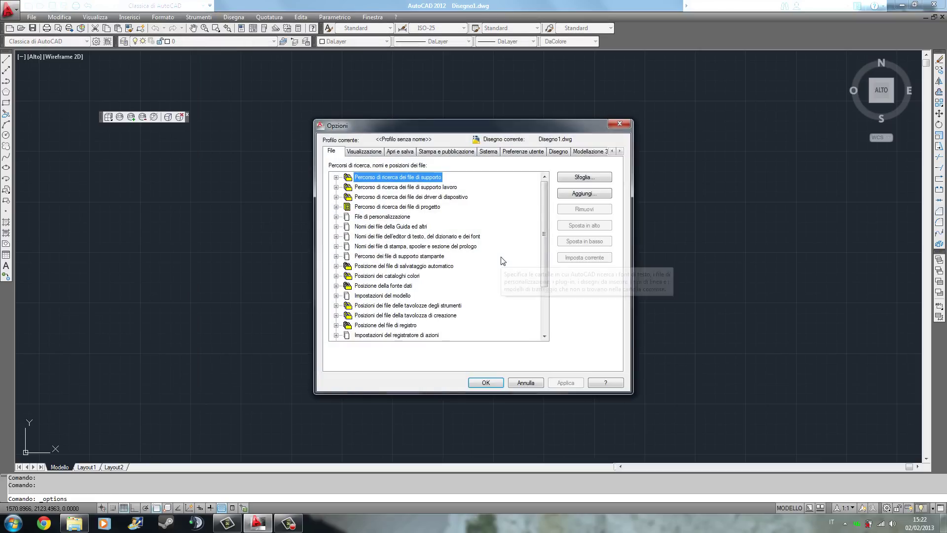
pyautogui.click(363, 153)
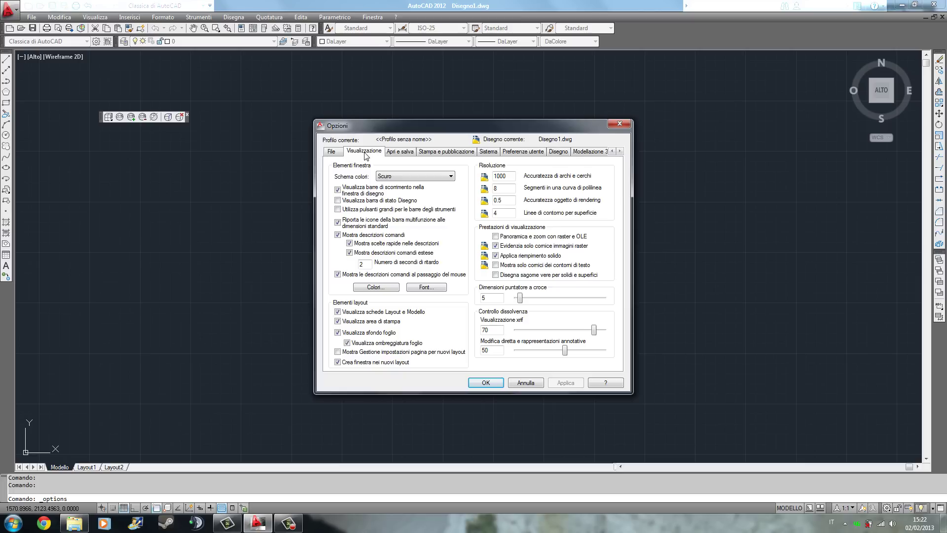
pyautogui.click(374, 287)
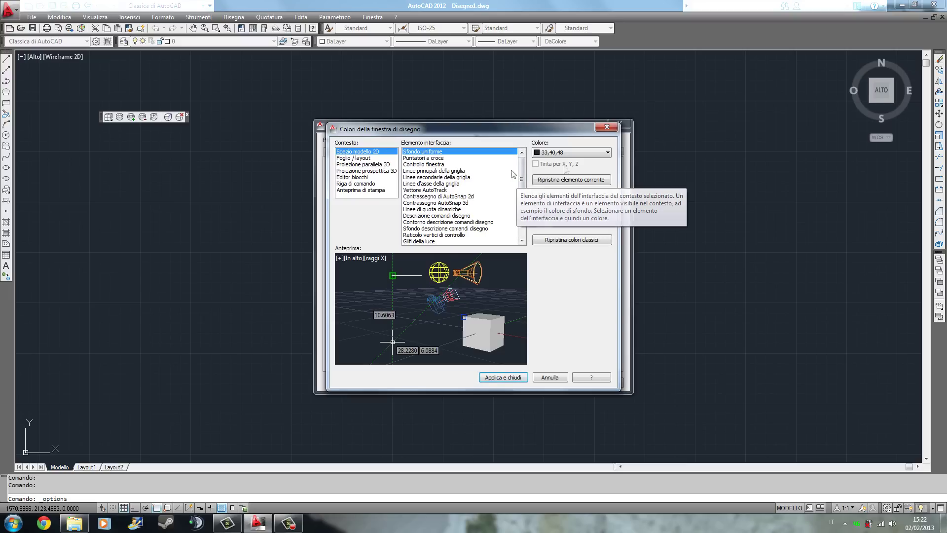
pyautogui.click(549, 155)
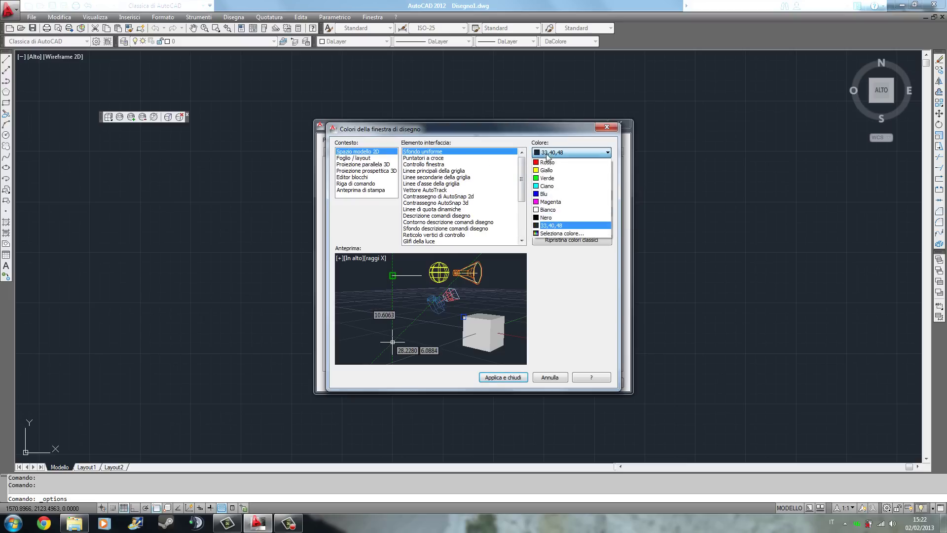
pyautogui.click(546, 217)
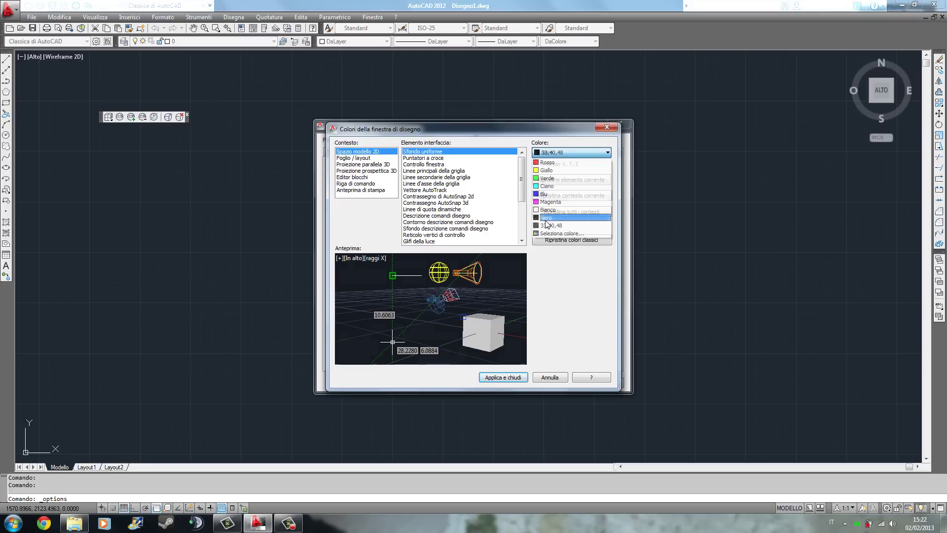
pyautogui.click(510, 377)
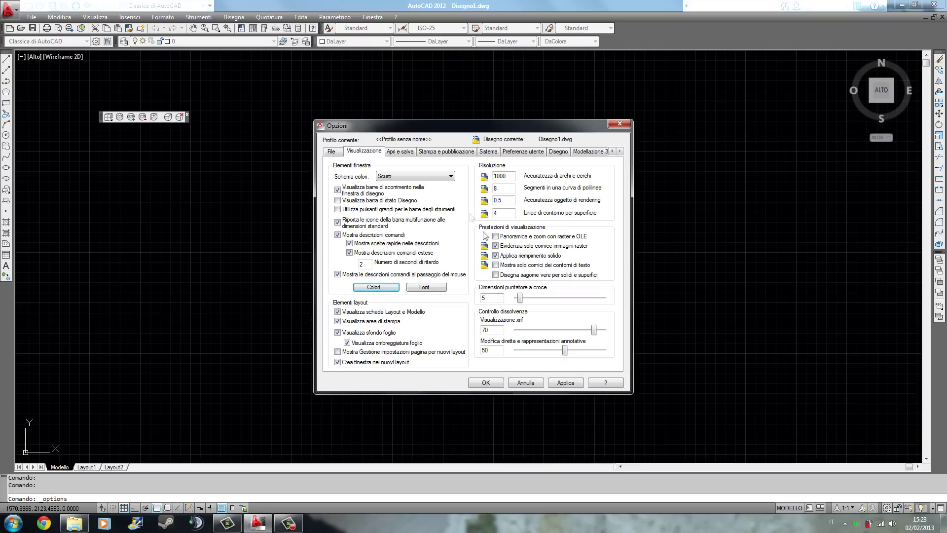
pyautogui.click(400, 151)
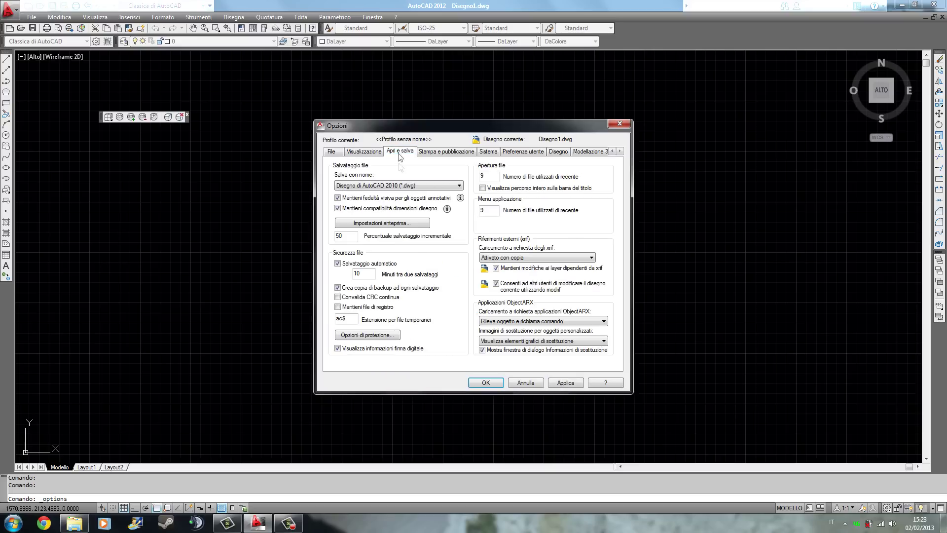
# Review the default Salva con nome format list without changing it
pyautogui.click(417, 187)
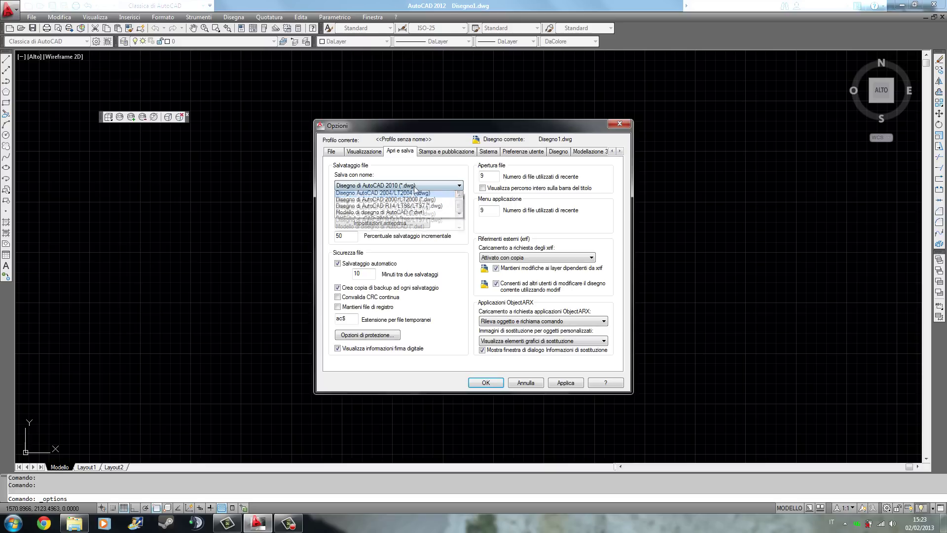
pyautogui.scroll(-2, 412, 208)
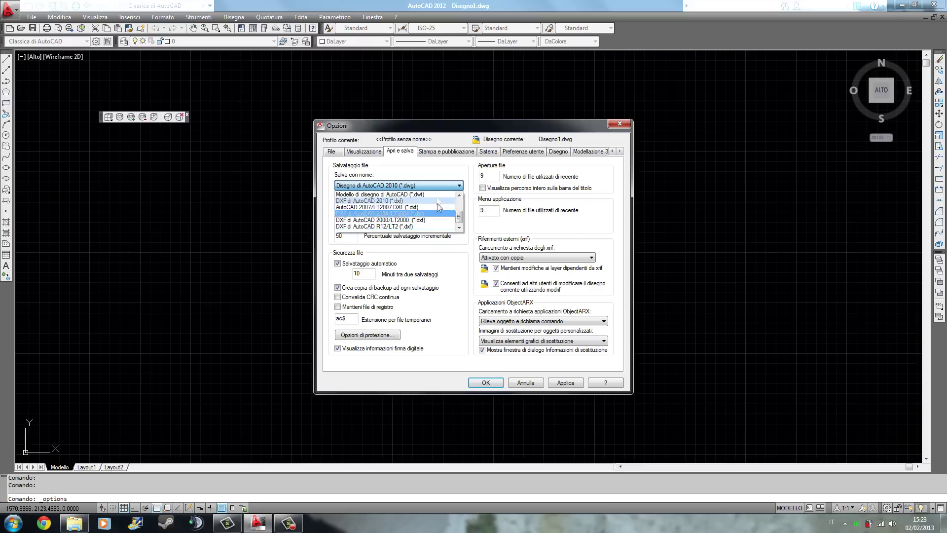
pyautogui.click(434, 183)
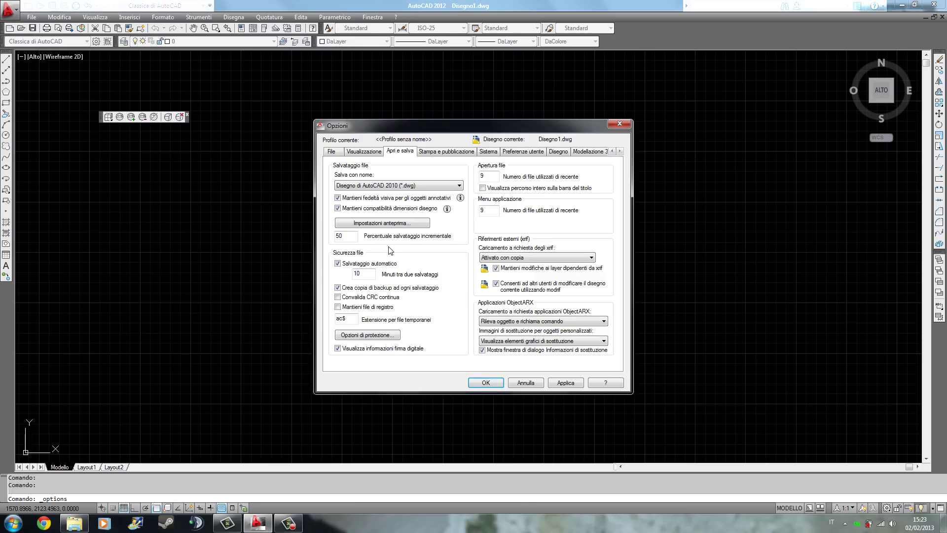
# Review Sistema performance settings and manual tuning, accepting both windows unchanged
pyautogui.click(493, 152)
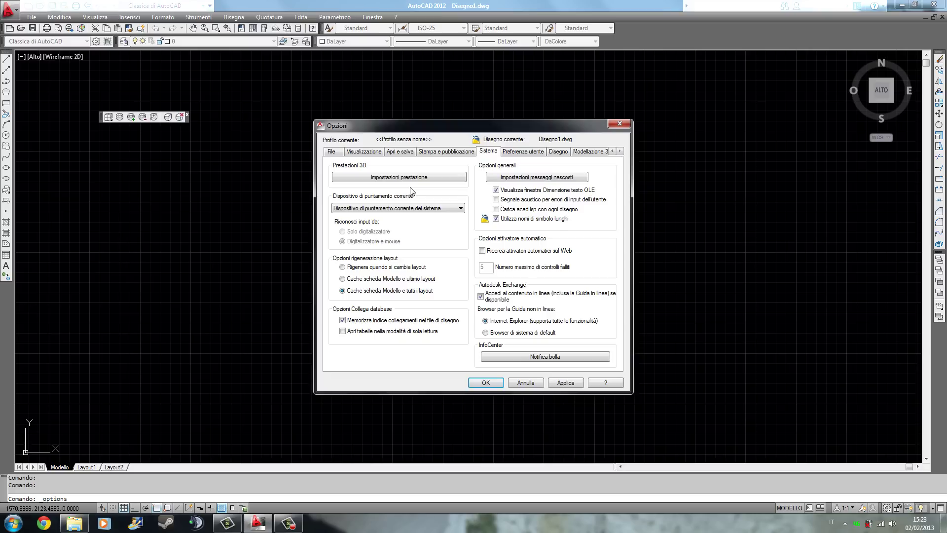
pyautogui.click(377, 176)
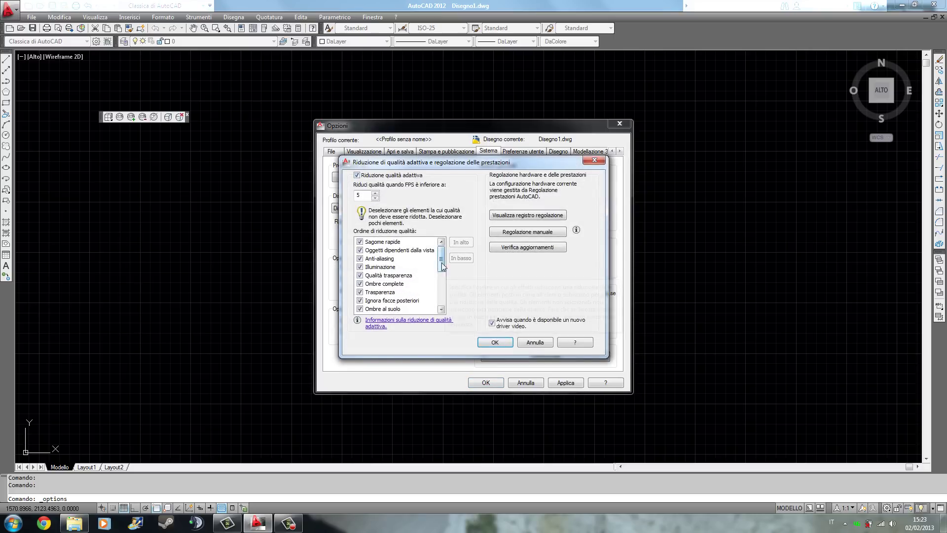
pyautogui.click(513, 234)
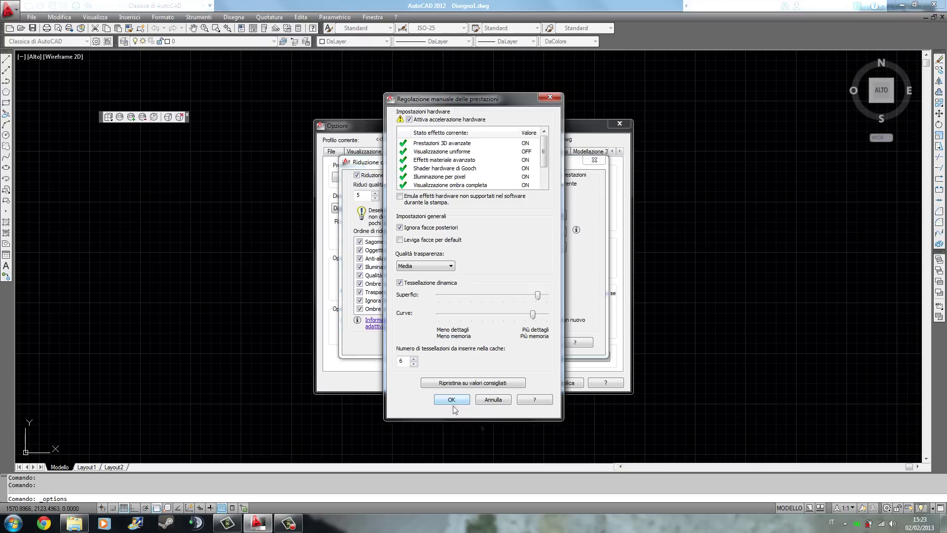
pyautogui.click(453, 400)
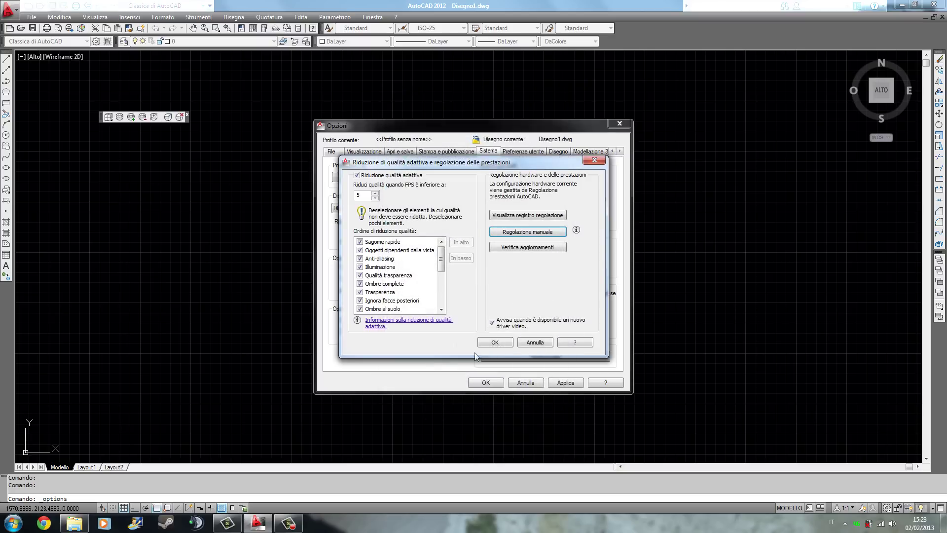
pyautogui.click(495, 342)
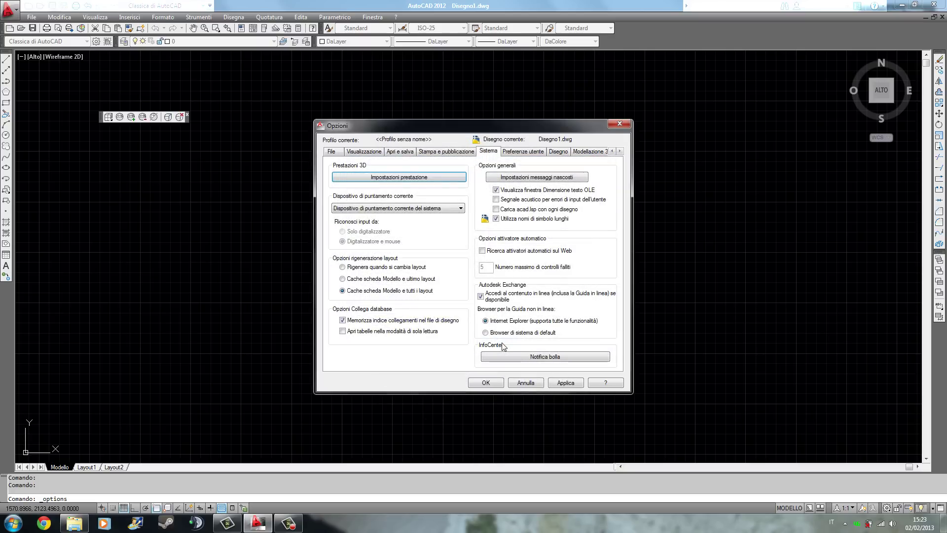
# Uncheck 'Menu di scelta rapida nell'area di disegno' in Preferenze utente and confirm Options
pyautogui.click(520, 153)
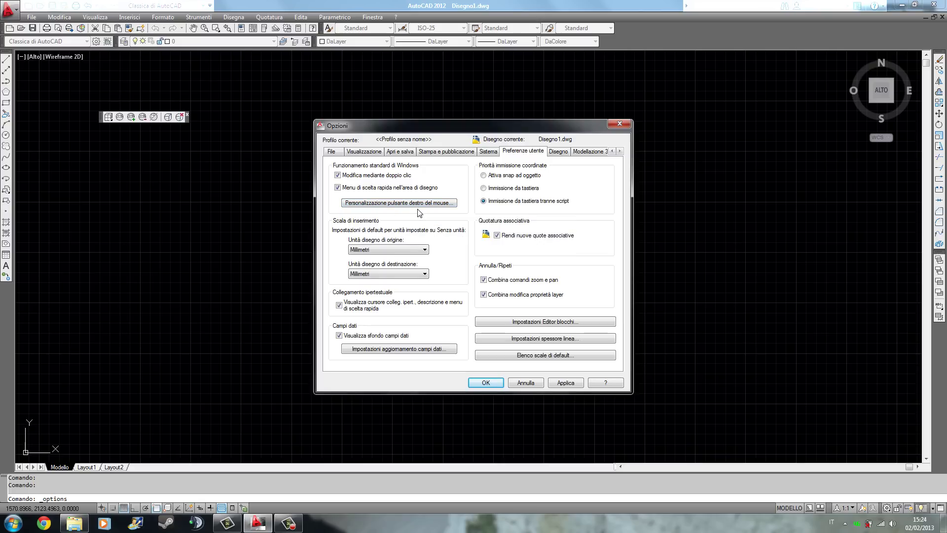
pyautogui.click(338, 188)
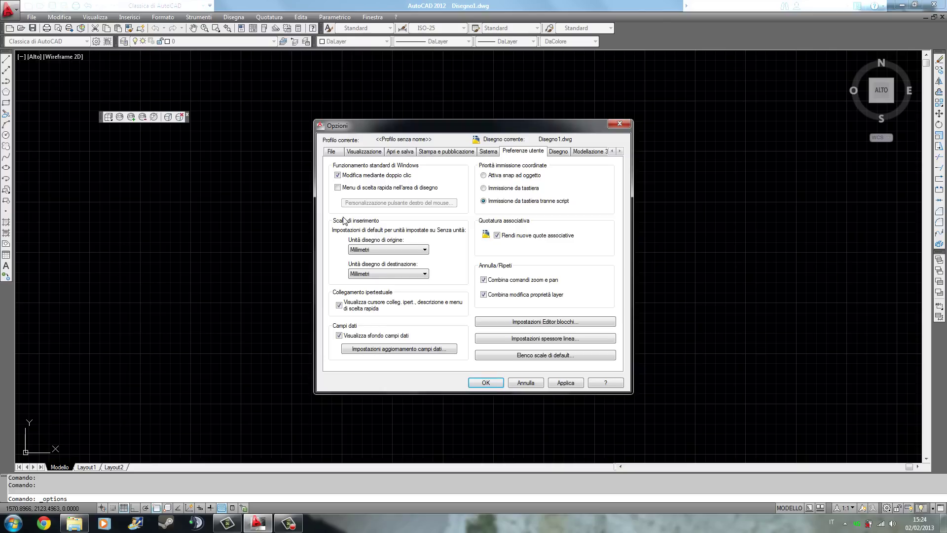
pyautogui.click(492, 383)
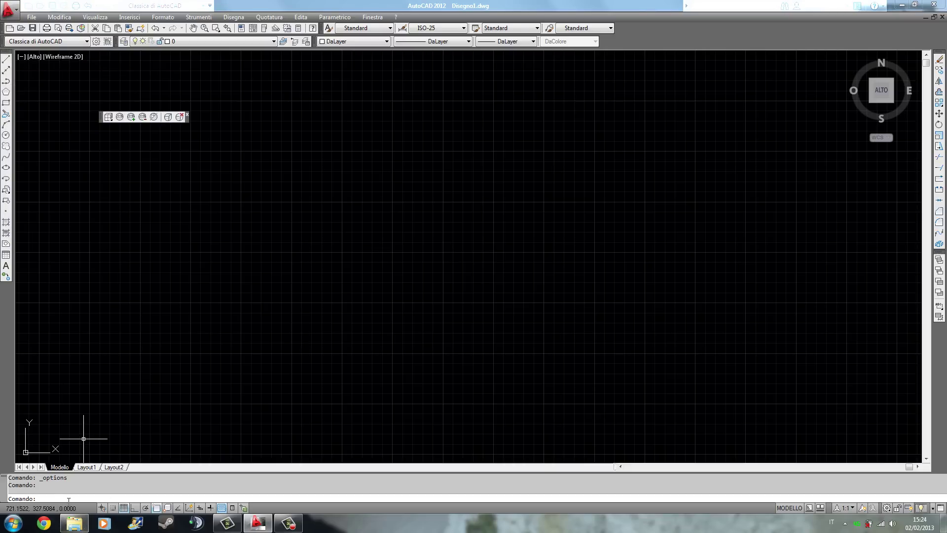
# Draw a four-segment zigzag with the Linea tool through five clicked points
pyautogui.click(6, 62)
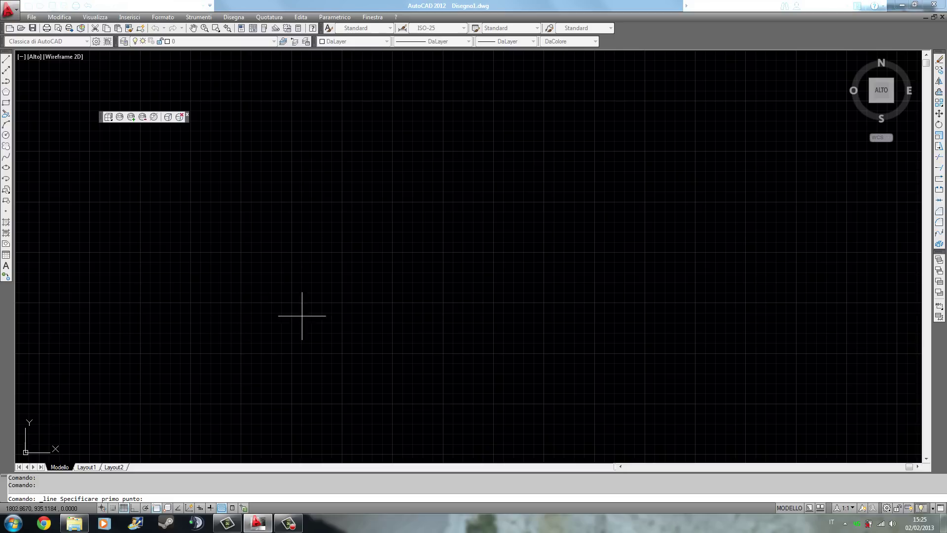
pyautogui.click(299, 292)
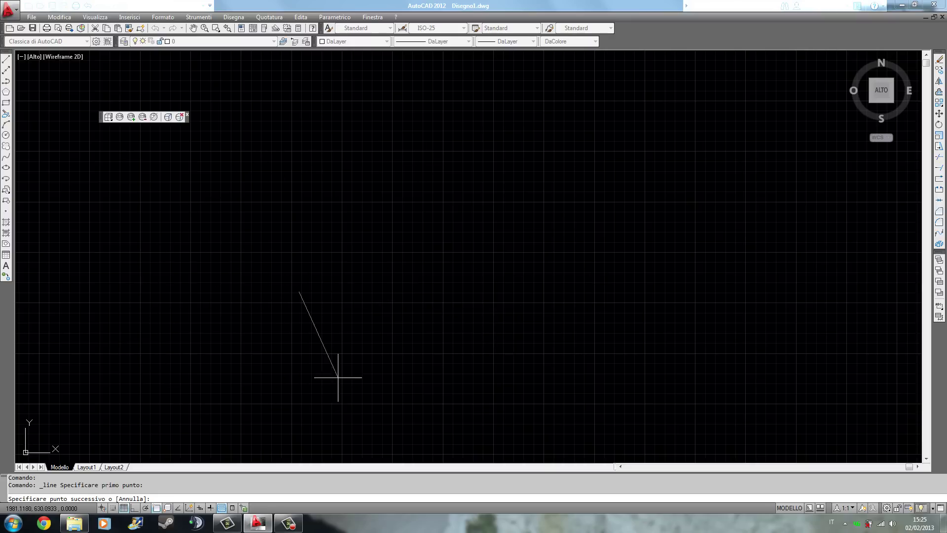
pyautogui.click(323, 374)
pyautogui.click(346, 240)
pyautogui.click(371, 346)
pyautogui.click(385, 252)
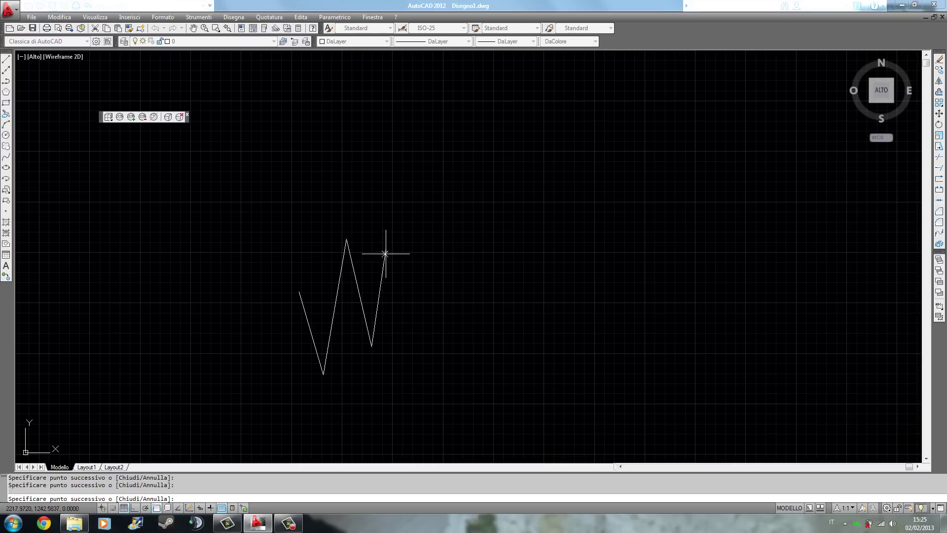
pyautogui.press('Return')
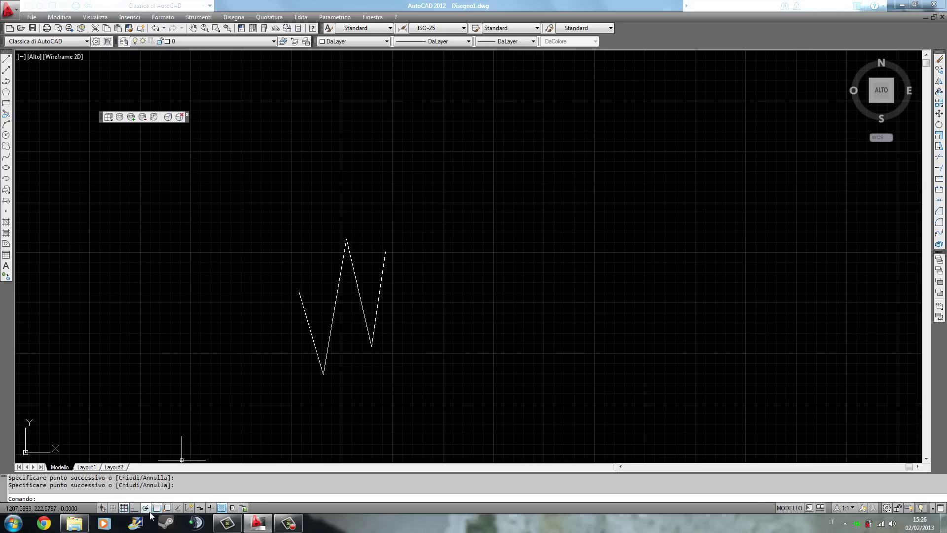
# Turn Ortho on and draw a four-segment line stepping right, down, right and up
pyautogui.click(135, 508)
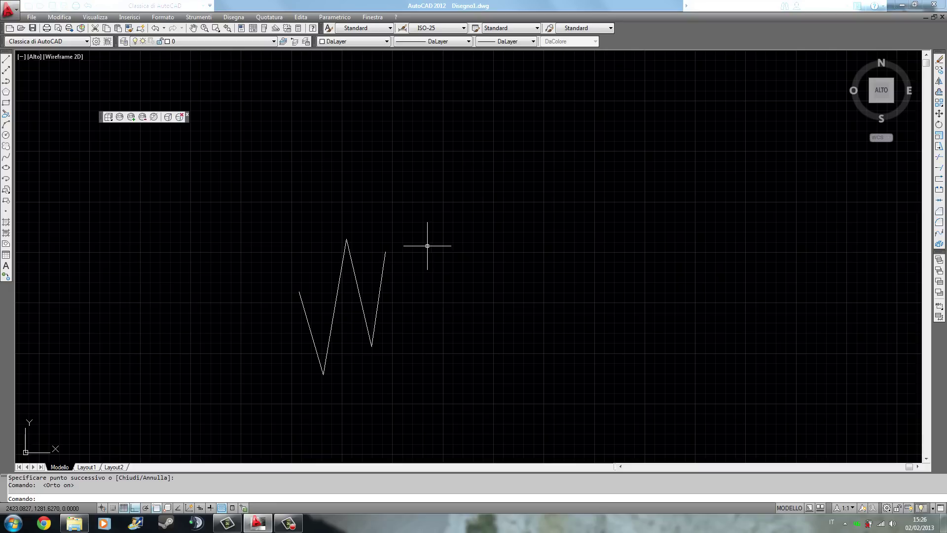
pyautogui.write('l')
pyautogui.press('Return')
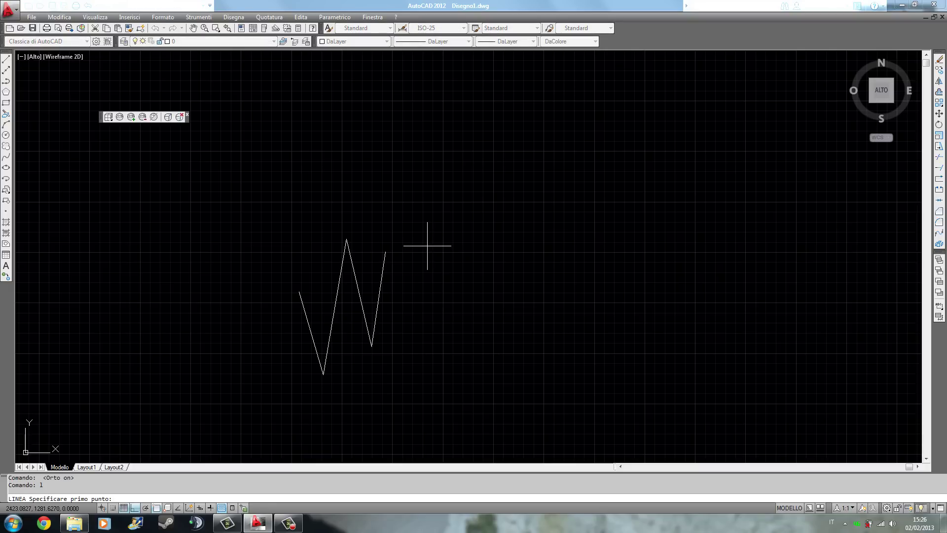
pyautogui.click(436, 240)
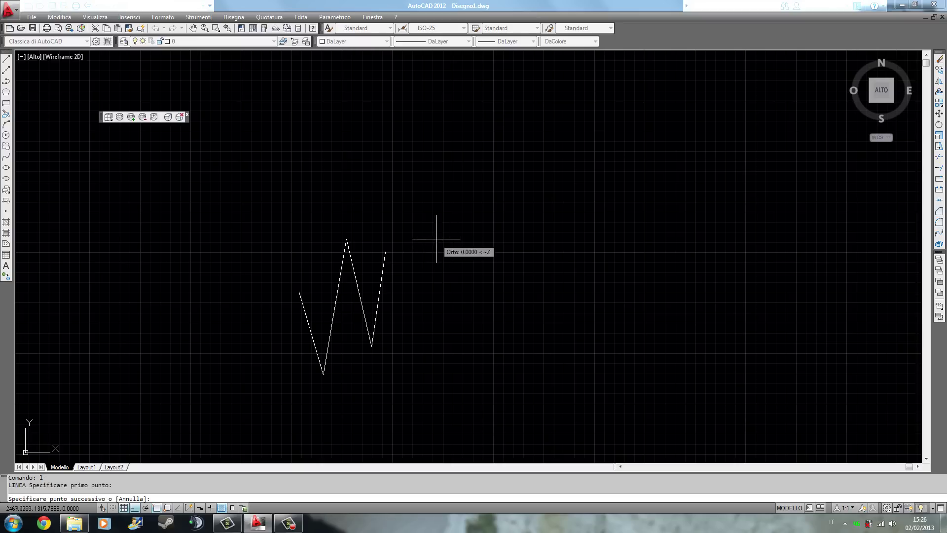
pyautogui.click(544, 240)
pyautogui.click(544, 341)
pyautogui.click(613, 341)
pyautogui.click(601, 191)
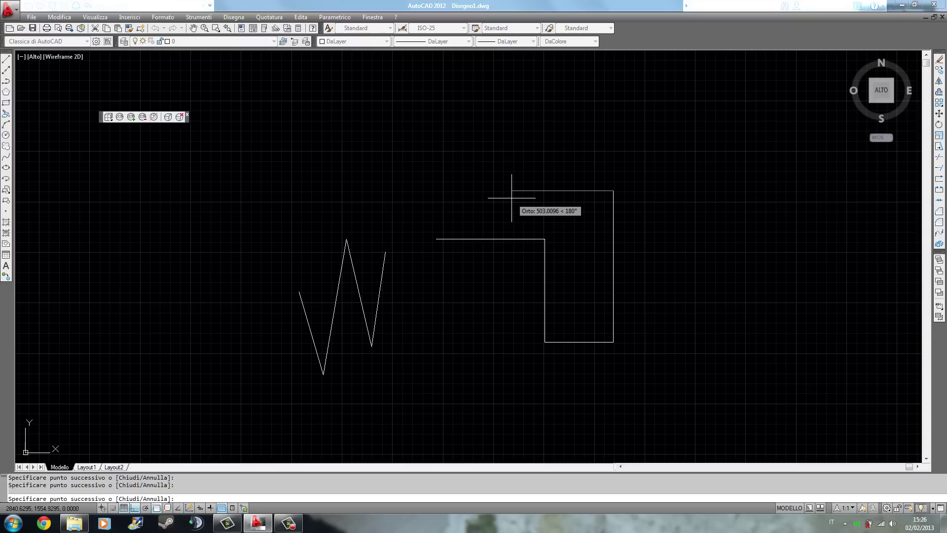
pyautogui.press('Escape')
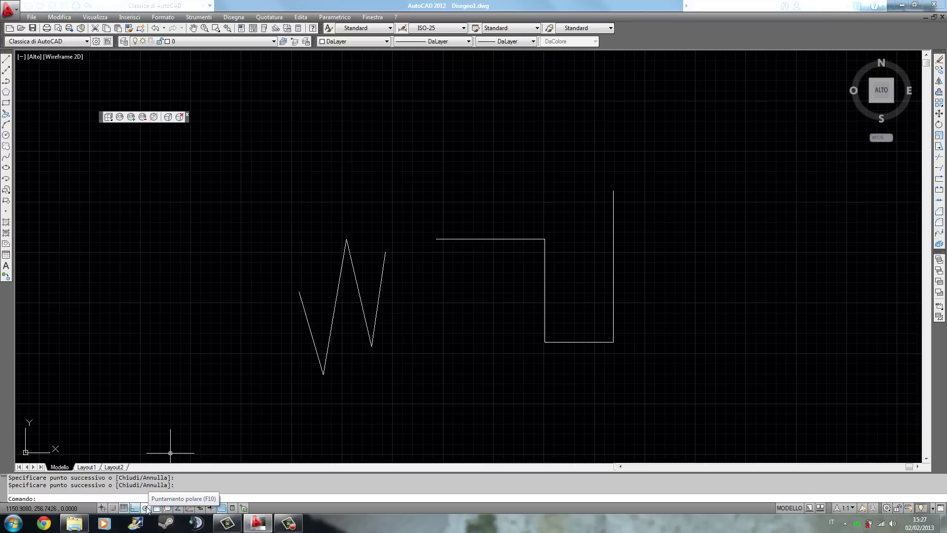
# Turn on polar tracking with a 45° angle increment
pyautogui.click(146, 508)
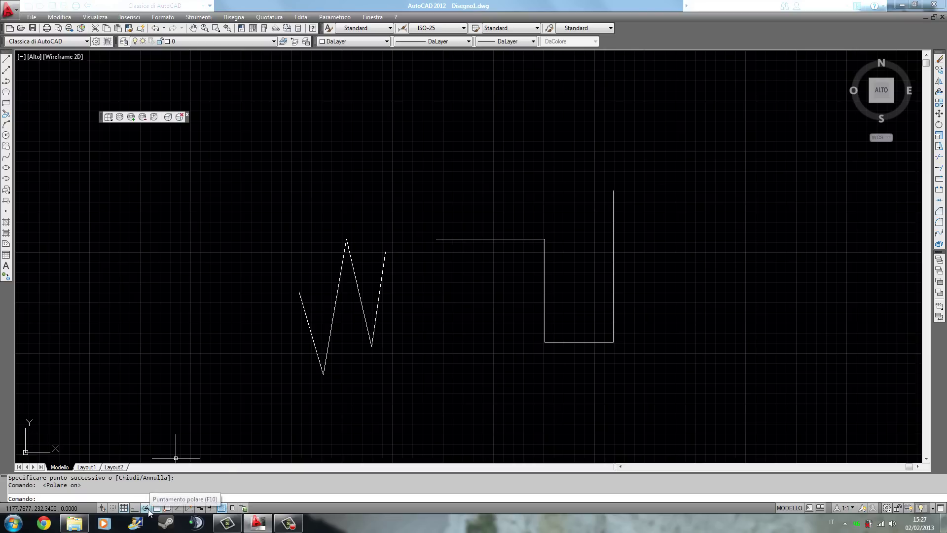
pyautogui.rightClick(149, 508)
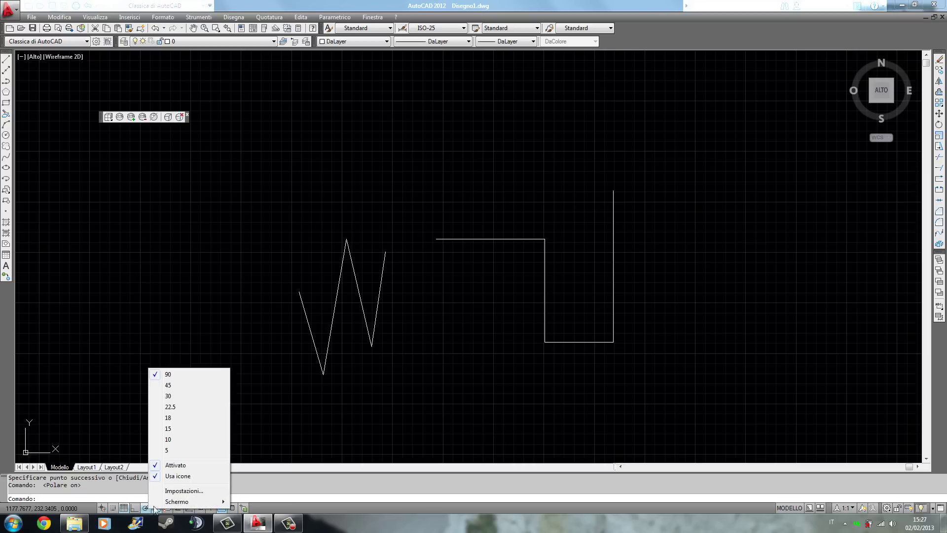
pyautogui.click(181, 491)
pyautogui.click(394, 210)
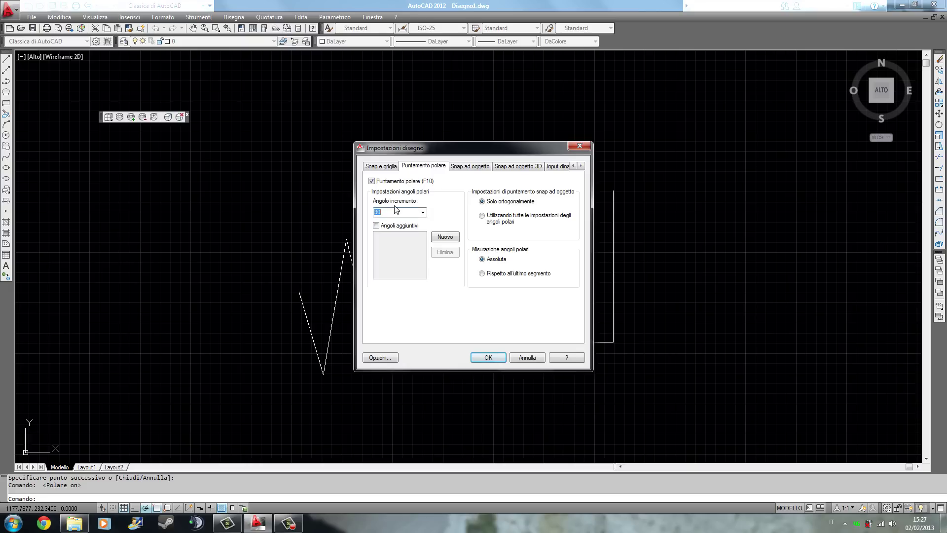
pyautogui.write('45')
pyautogui.click(486, 356)
# Start a new line with L and set its starting point left of the zigzag
pyautogui.write('L')
pyautogui.press('Return')
pyautogui.click(87, 305)
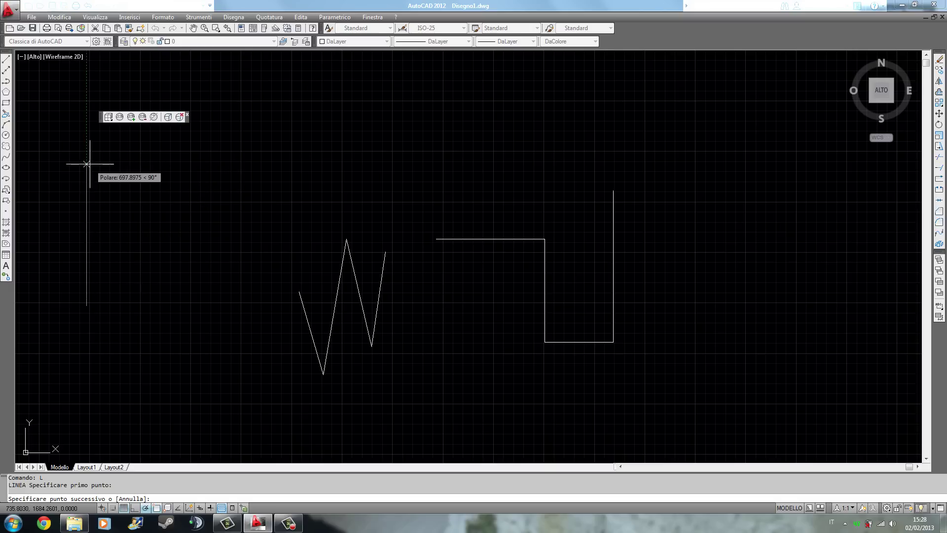
# Fix the 45° diagonal's endpoint along the polar track and end the line
pyautogui.click(193, 198)
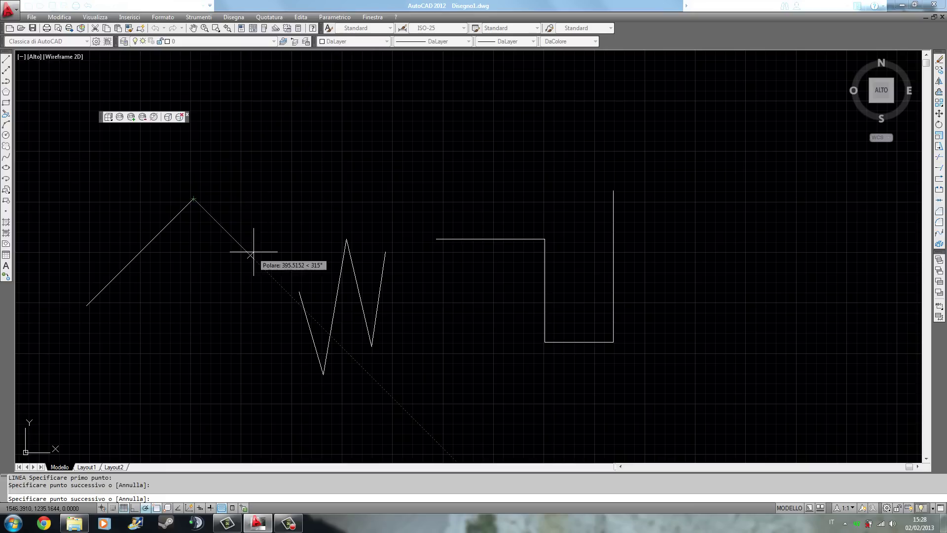
pyautogui.press('Return')
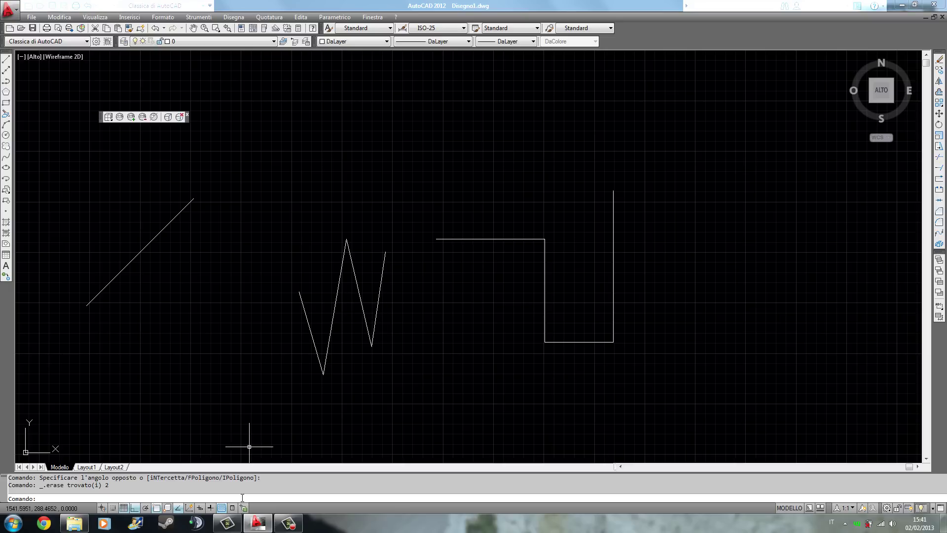
# Turn on all object snap modes with Seleziona tutto in the Osnap settings and confirm
pyautogui.rightClick(157, 508)
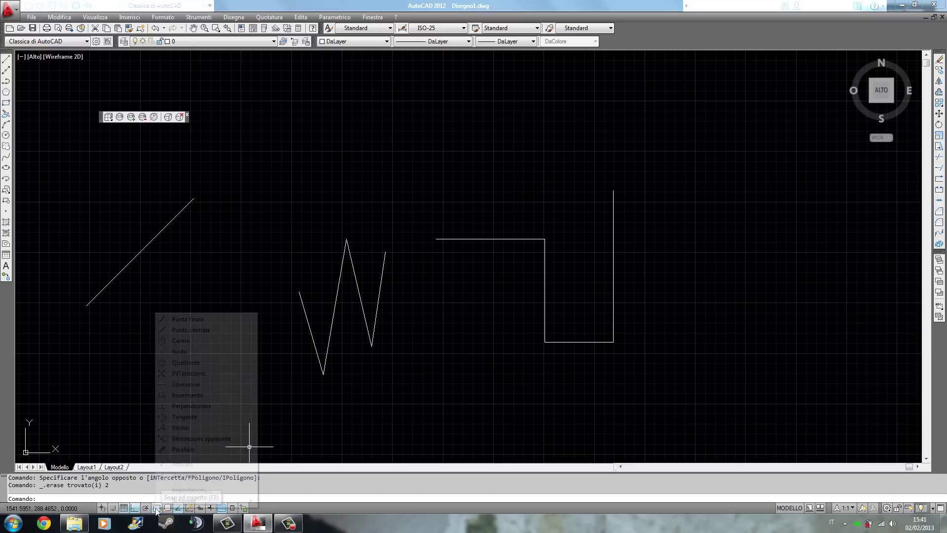
pyautogui.click(191, 489)
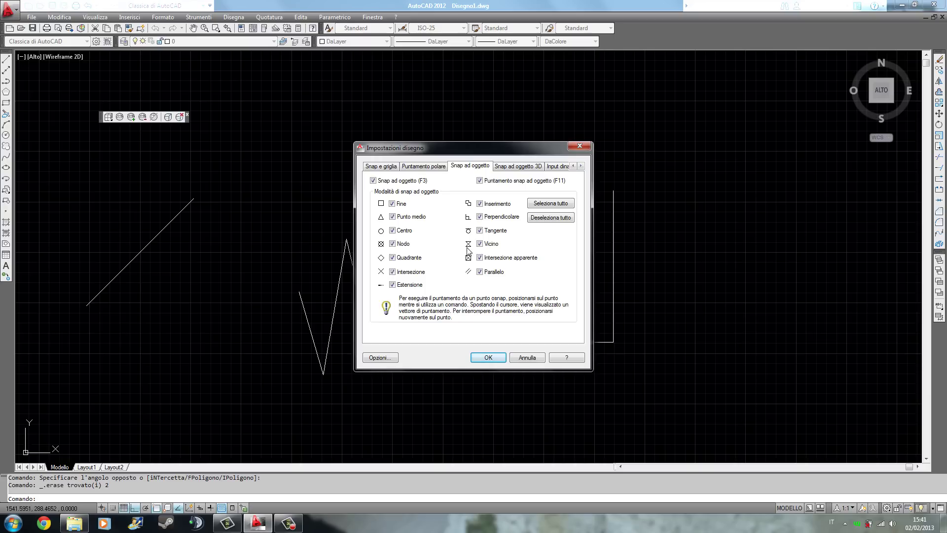
pyautogui.click(546, 207)
pyautogui.click(499, 356)
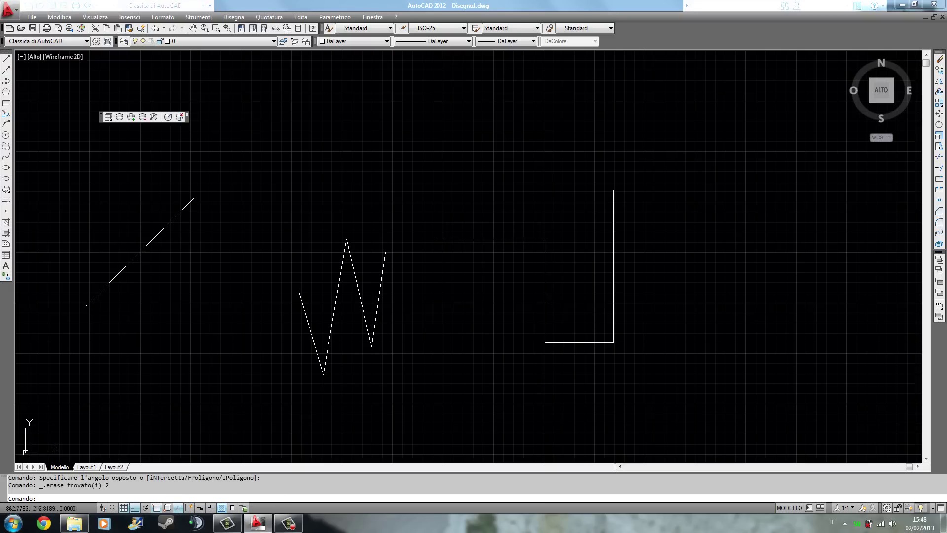
# Start a line at the rectangle's top-left corner and draw its left and bottom edges with Ortho
pyautogui.click(6, 59)
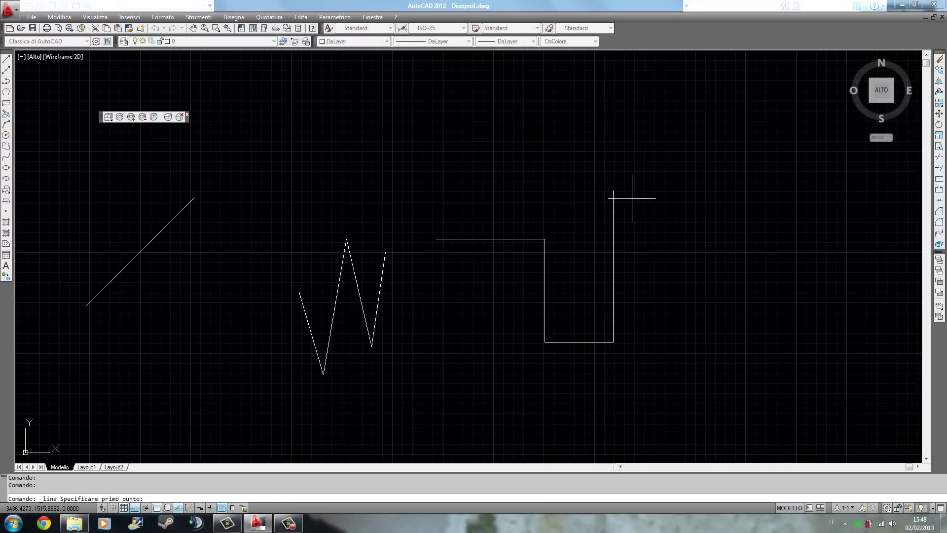
pyautogui.click(664, 220)
pyautogui.click(676, 349)
pyautogui.click(846, 351)
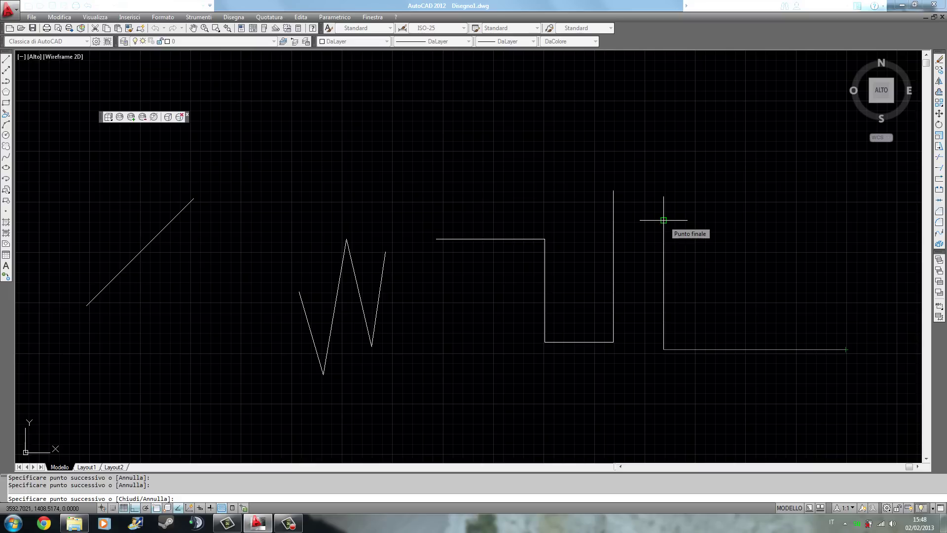
pyautogui.click(663, 220)
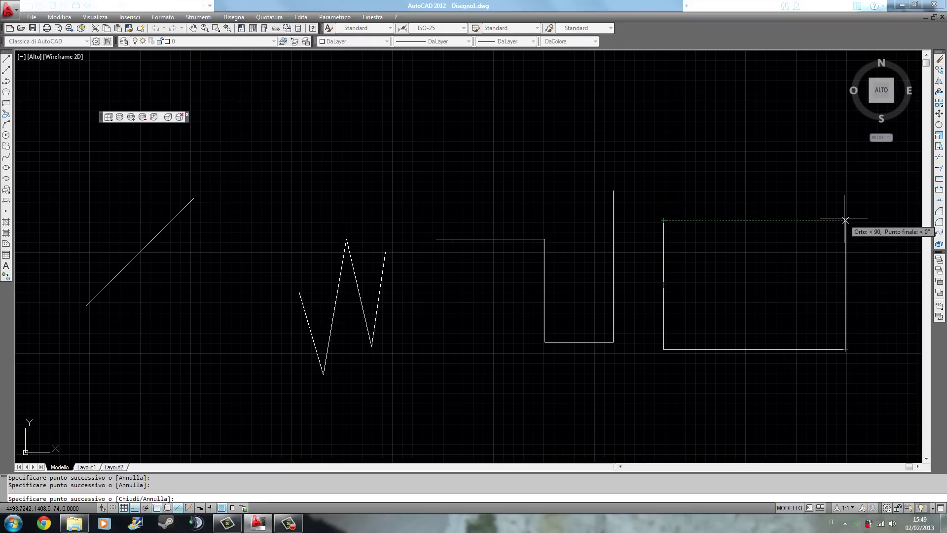
# Draw the right edge and close the top edge on the top-left corner using an Endpoint snap
pyautogui.click(845, 220)
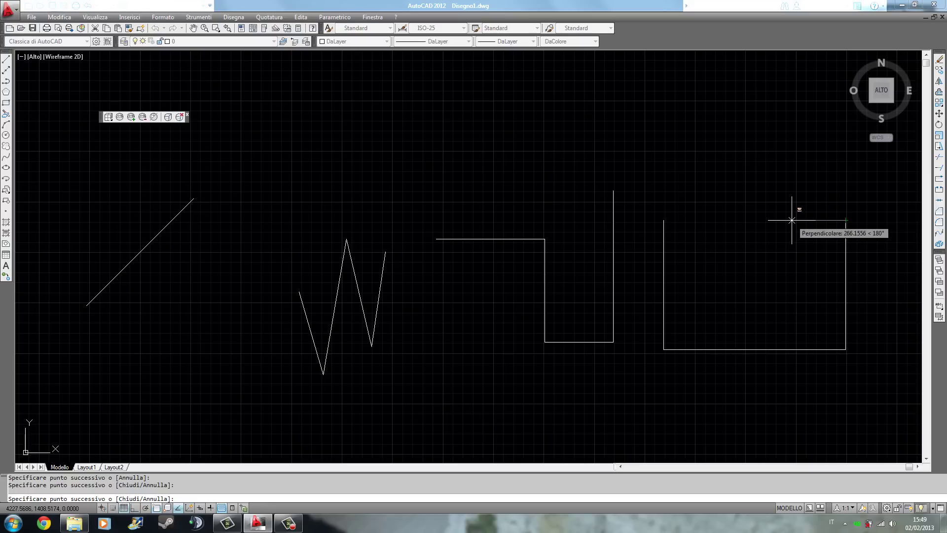
pyautogui.keyDown('shift'); pyautogui.rightClick(793, 221); pyautogui.keyUp('shift')
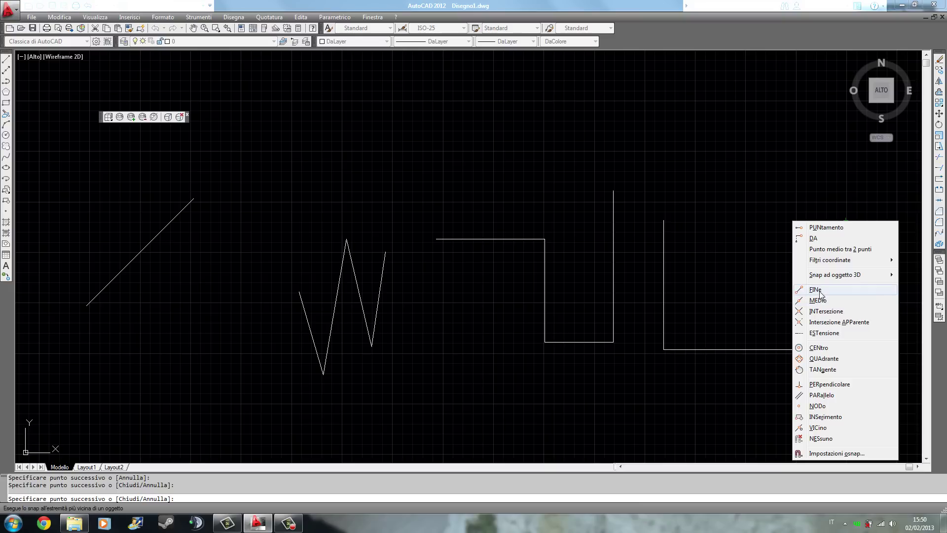
pyautogui.click(820, 294)
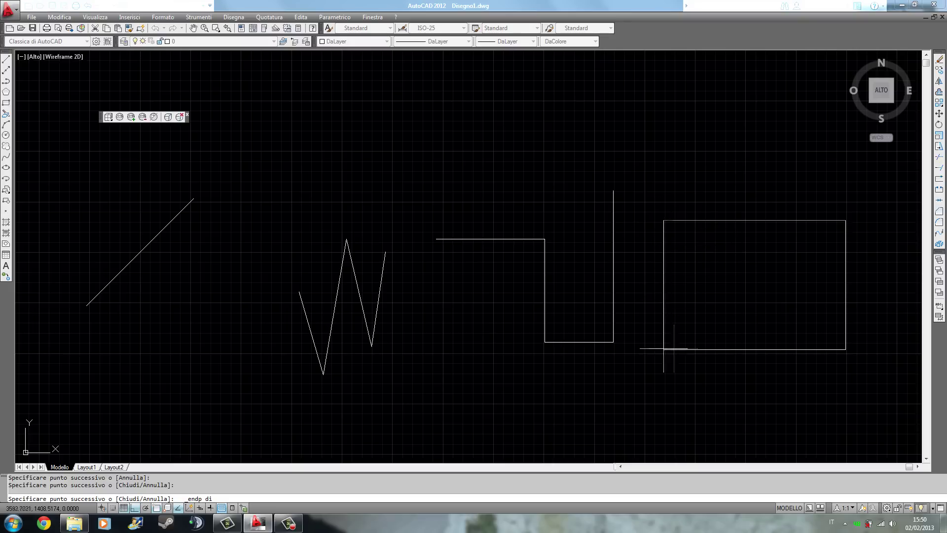
pyautogui.click(846, 220)
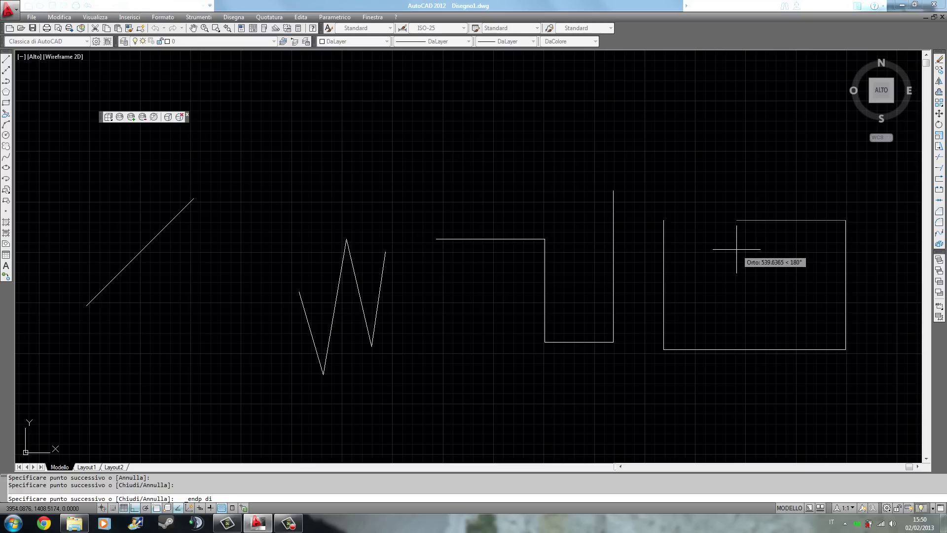
pyautogui.click(665, 224)
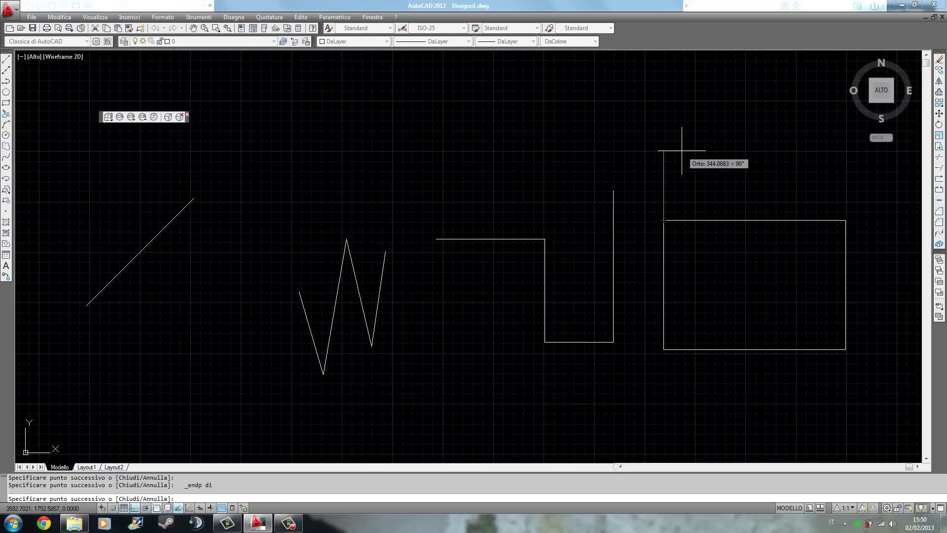
pyautogui.press('Return')
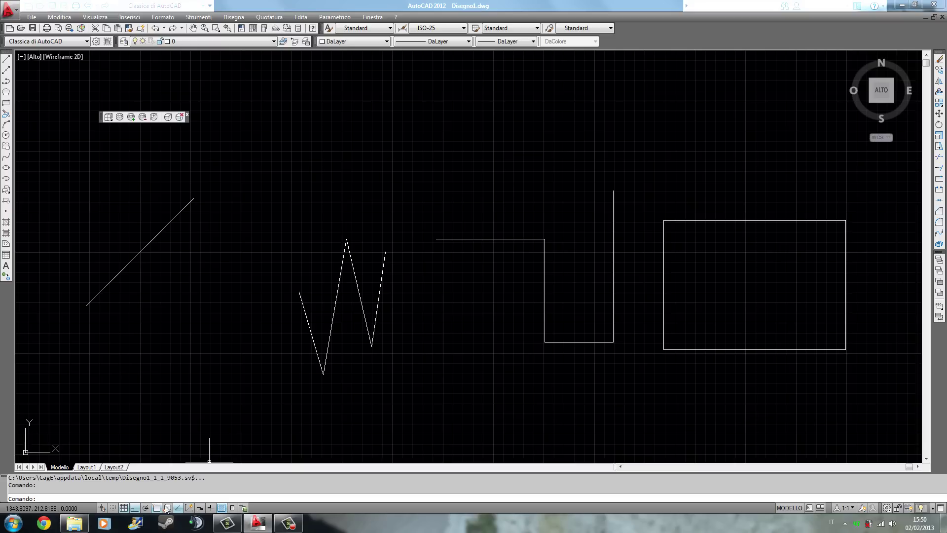
# Switch the grid off, then review and close the snap and grid settings
pyautogui.click(125, 508)
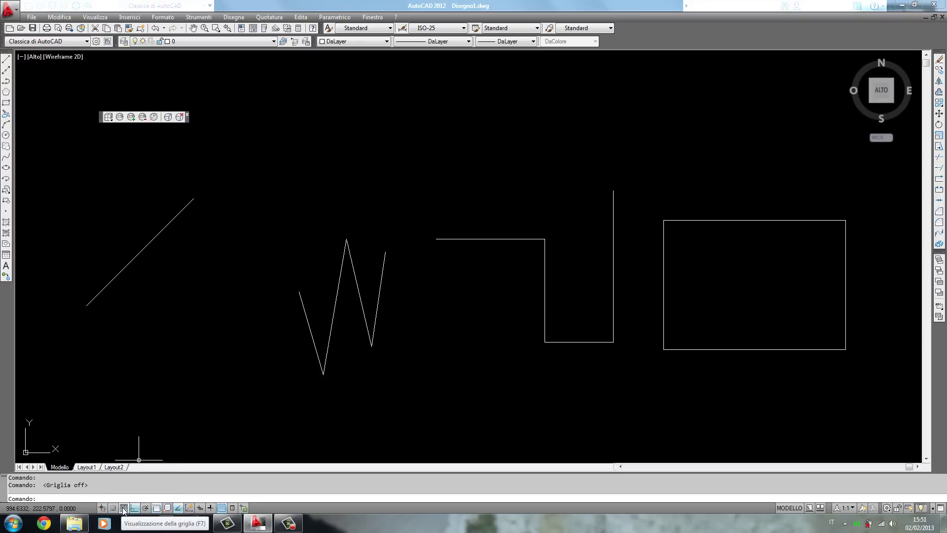
pyautogui.rightClick(124, 509)
pyautogui.click(153, 493)
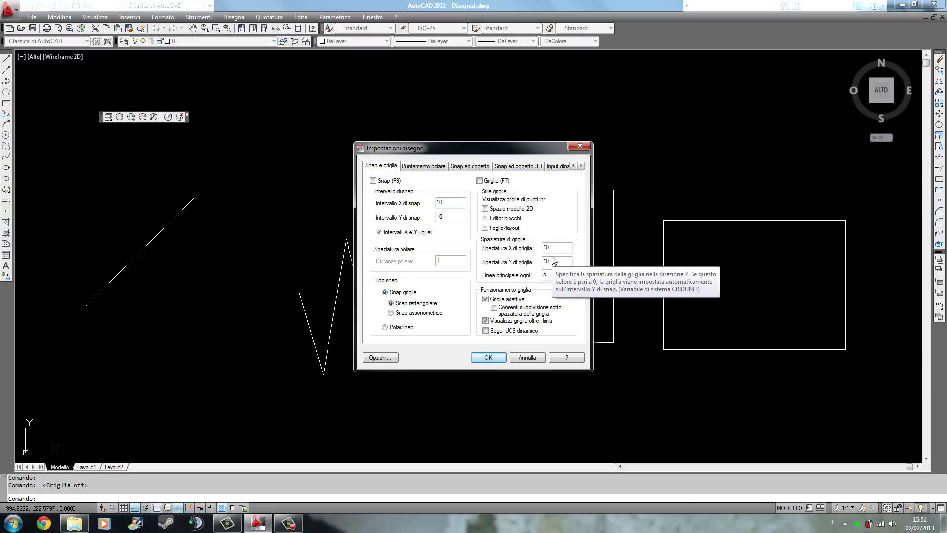
pyautogui.click(527, 358)
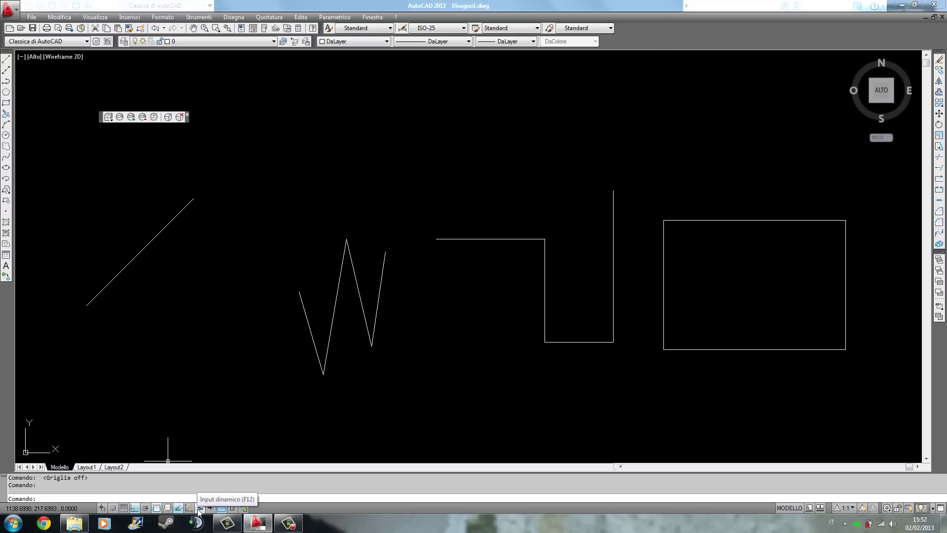
# Start a new LINE command with L, then cancel it with Esc before placing any point
pyautogui.write('L')
pyautogui.press('Return')
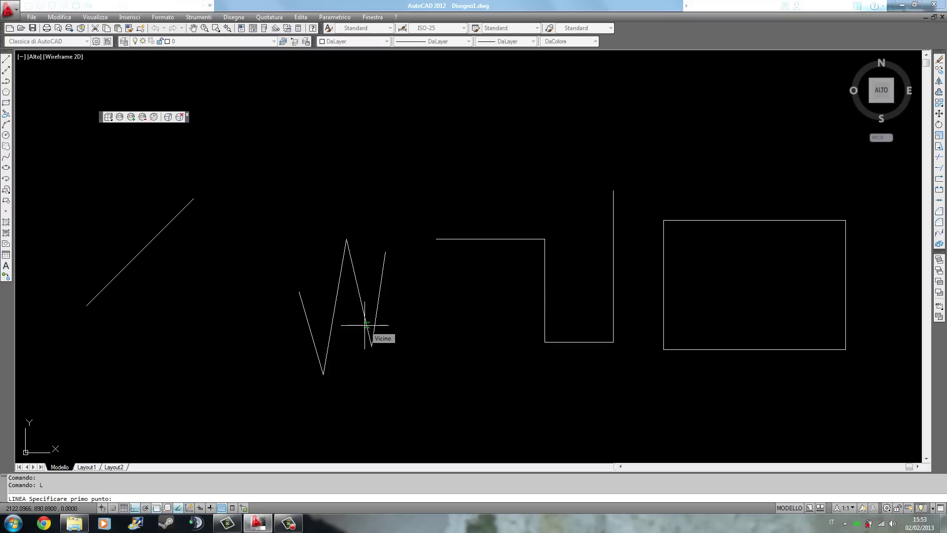
pyautogui.press('Escape')
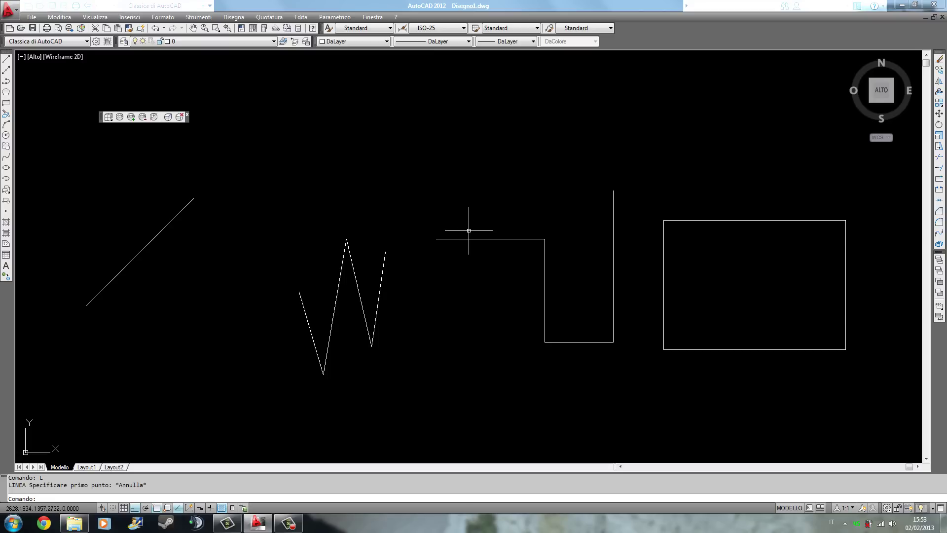
# Zoom and pan around the drawing to inspect the enlarged stepped outline
pyautogui.scroll(-5, 486, 250)
pyautogui.scroll(6, 476, 274)
pyautogui.scroll(-6, 517, 206)
pyautogui.scroll(5, 516, 206)
pyautogui.scroll(-3, 571, 158)
pyautogui.scroll(-3, 490, 239)
pyautogui.scroll(5, 457, 261)
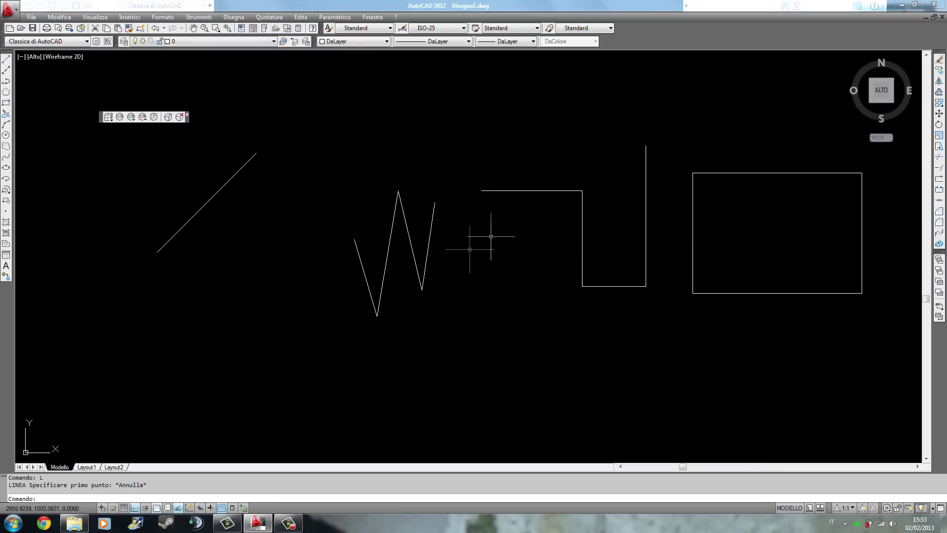
pyautogui.moveTo(496, 249)
pyautogui.mouseDown(button='middle')
pyautogui.moveTo(456, 265)
pyautogui.moveTo(268, 180)
pyautogui.moveTo(347, 247)
pyautogui.moveTo(214, 134)
pyautogui.moveTo(321, 205)
pyautogui.moveTo(454, 270)
pyautogui.moveTo(350, 203)
pyautogui.moveTo(416, 253)
pyautogui.moveTo(414, 263)
pyautogui.mouseUp(button='middle')
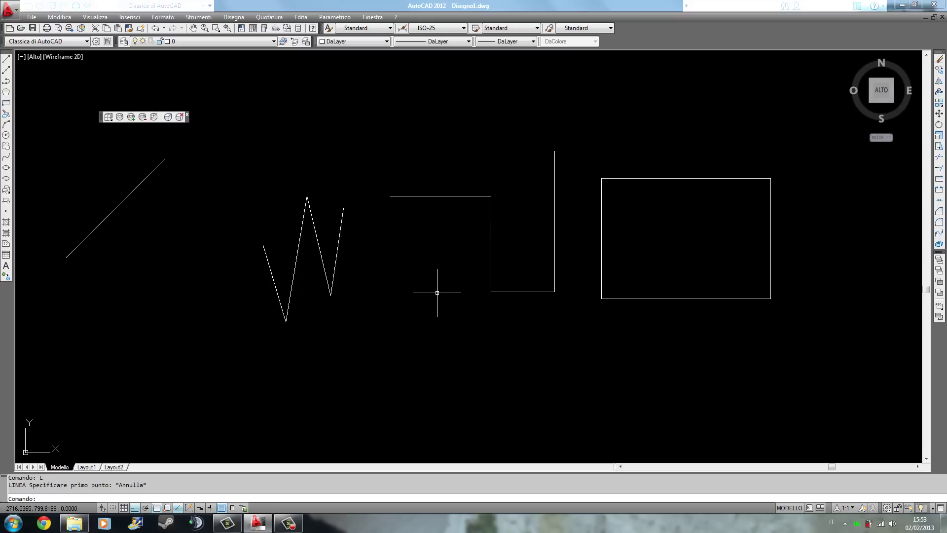
pyautogui.scroll(5, 425, 267)
pyautogui.moveTo(587, 200); pyautogui.dragTo(408, 292, button='middle')
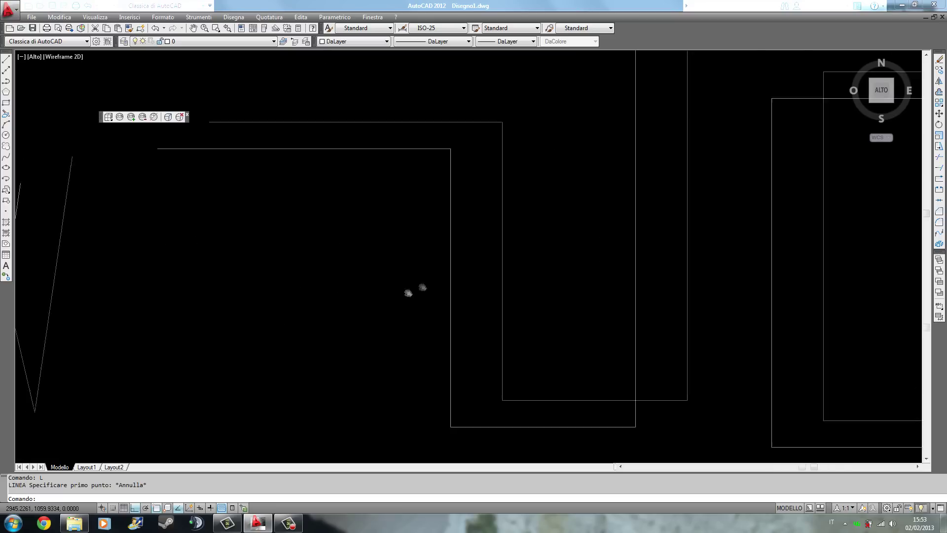
# Fit all four test shapes in the window with Zoom Extents, then adjust the zoom
pyautogui.middleClick(351, 254)
pyautogui.middleClick(351, 254)
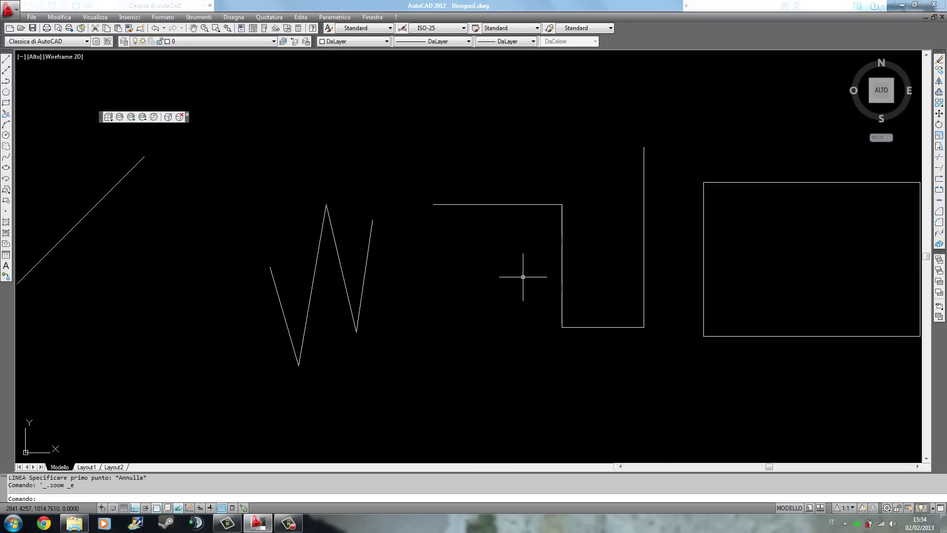
pyautogui.scroll(3, 524, 309)
pyautogui.scroll(-2, 523, 313)
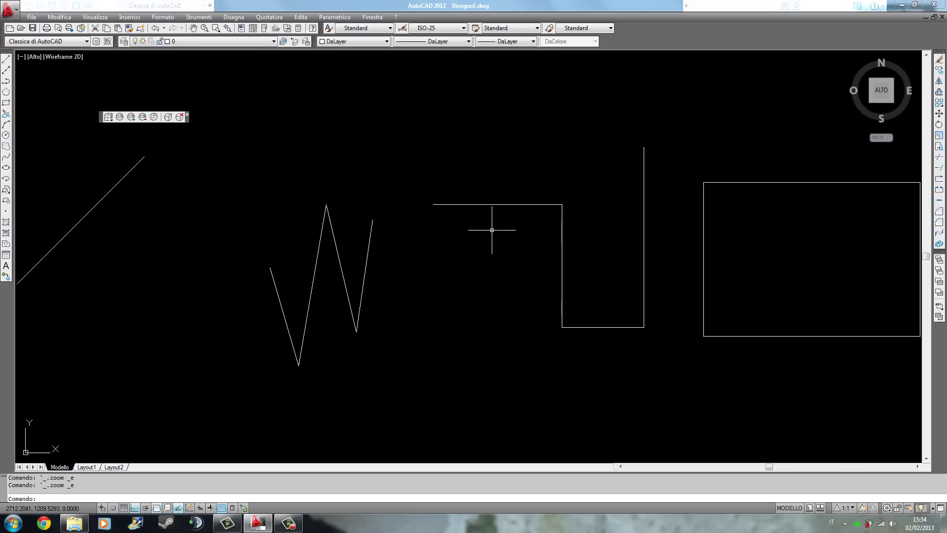
pyautogui.scroll(4, 491, 266)
pyautogui.scroll(-2, 457, 207)
pyautogui.scroll(3, 263, 247)
pyautogui.scroll(-1, 459, 169)
pyautogui.click(489, 156)
pyautogui.click(533, 145)
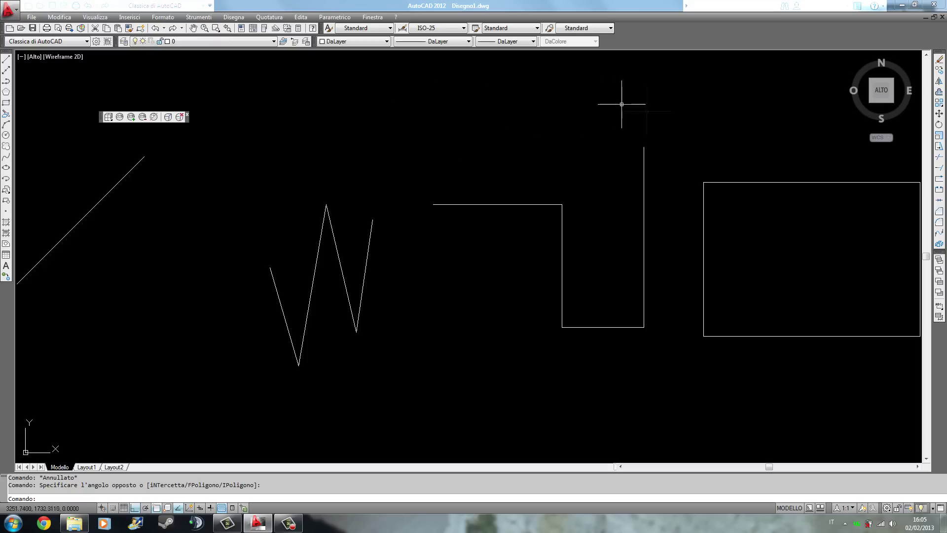
pyautogui.click(729, 84)
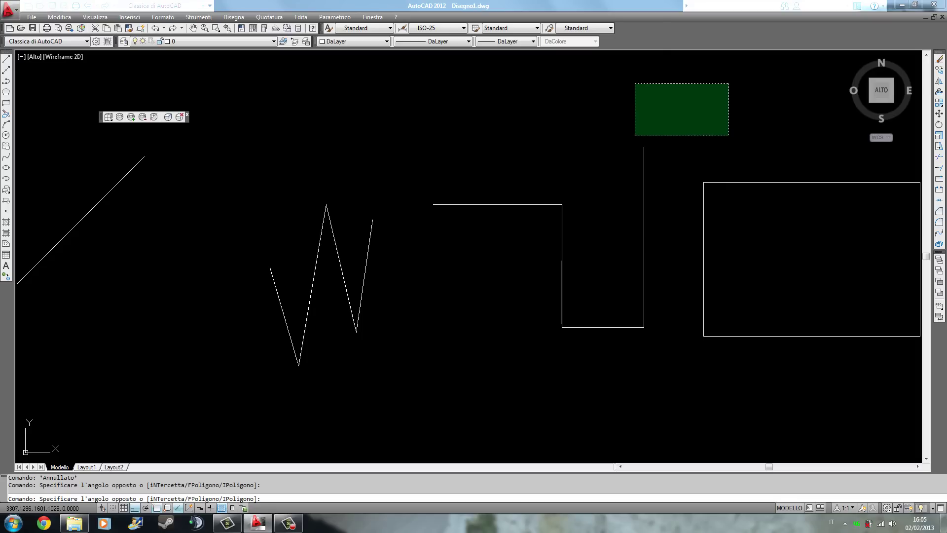
pyautogui.click(635, 135)
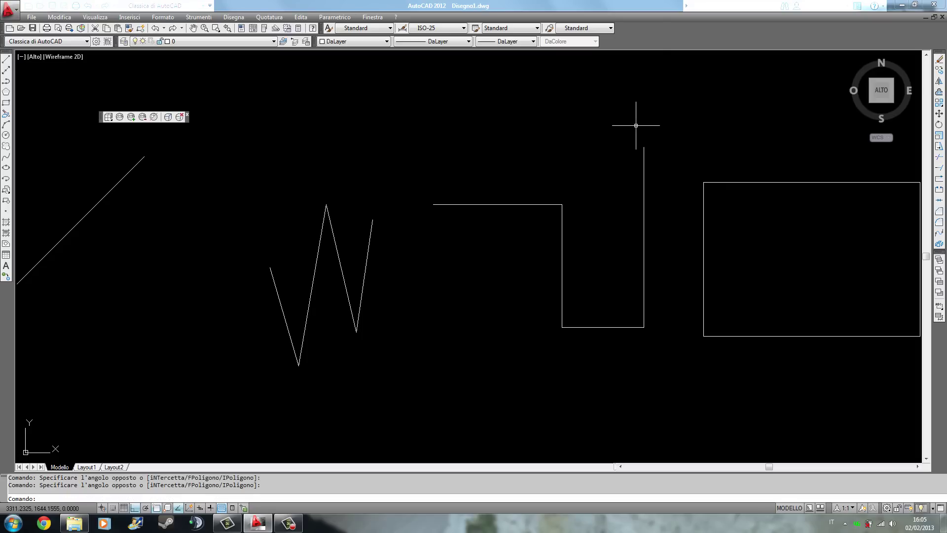
pyautogui.click(686, 84)
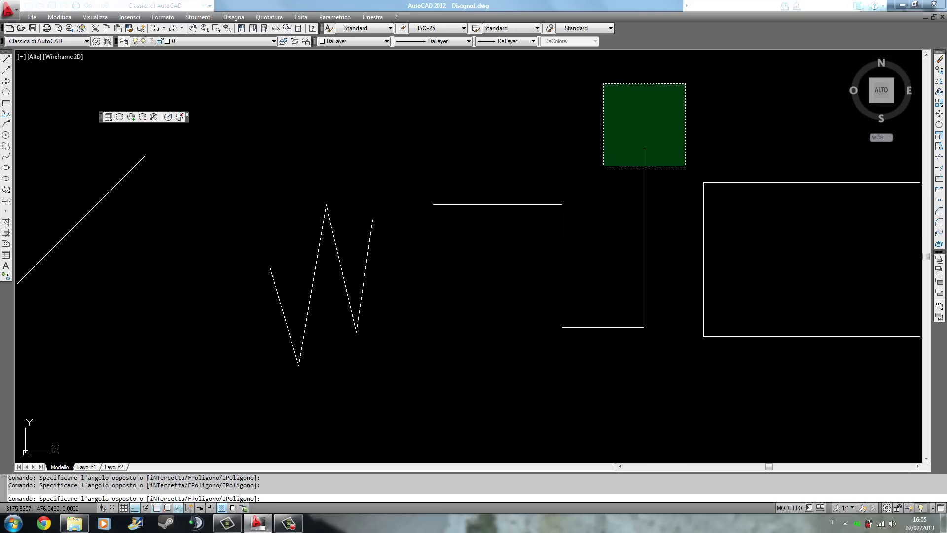
pyautogui.click(603, 166)
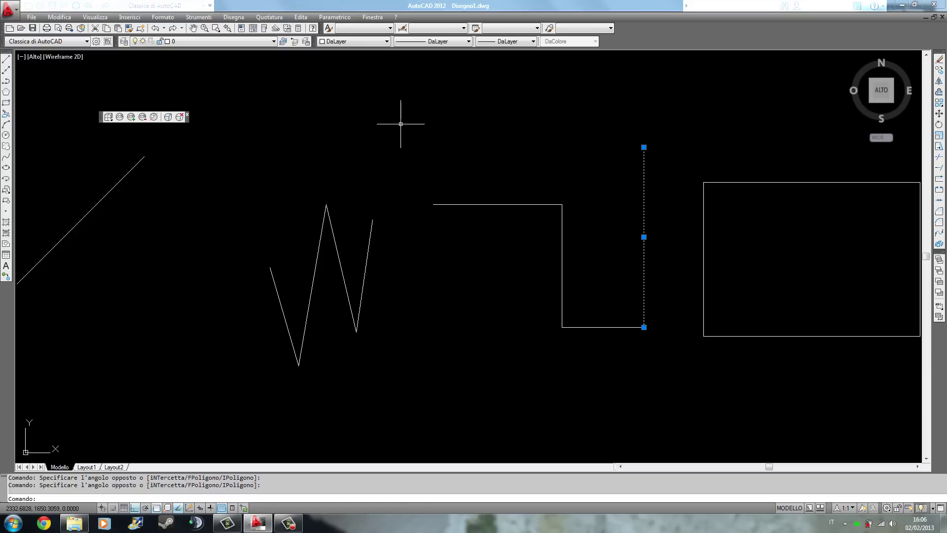
pyautogui.click(364, 107)
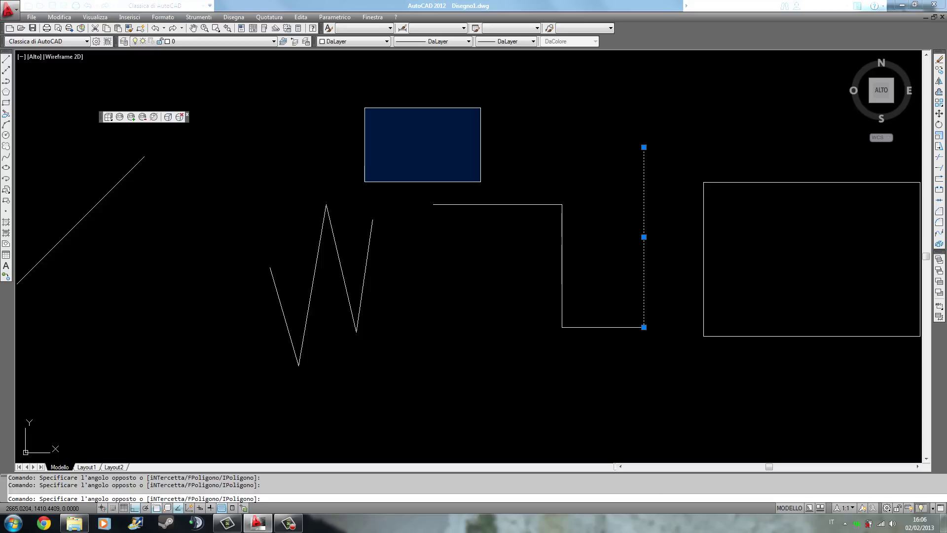
pyautogui.click(481, 182)
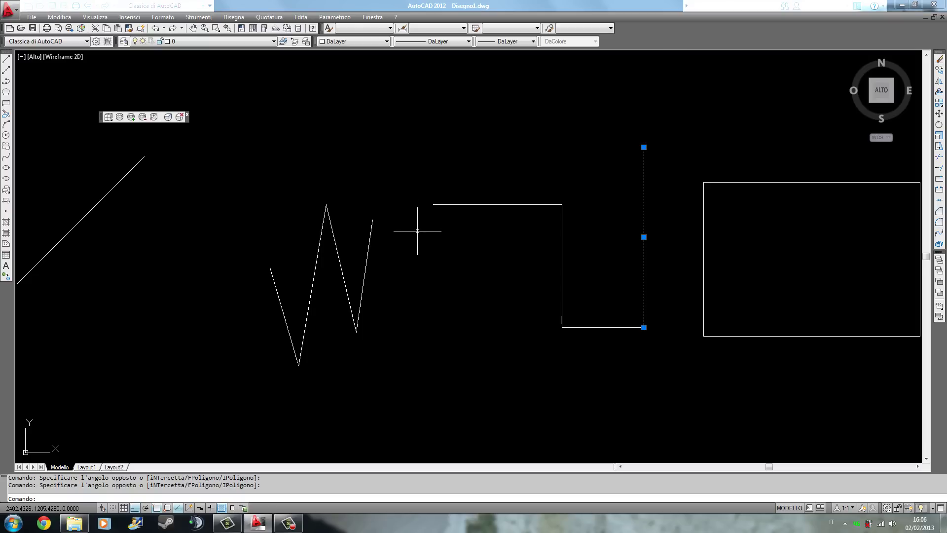
pyautogui.click(418, 248)
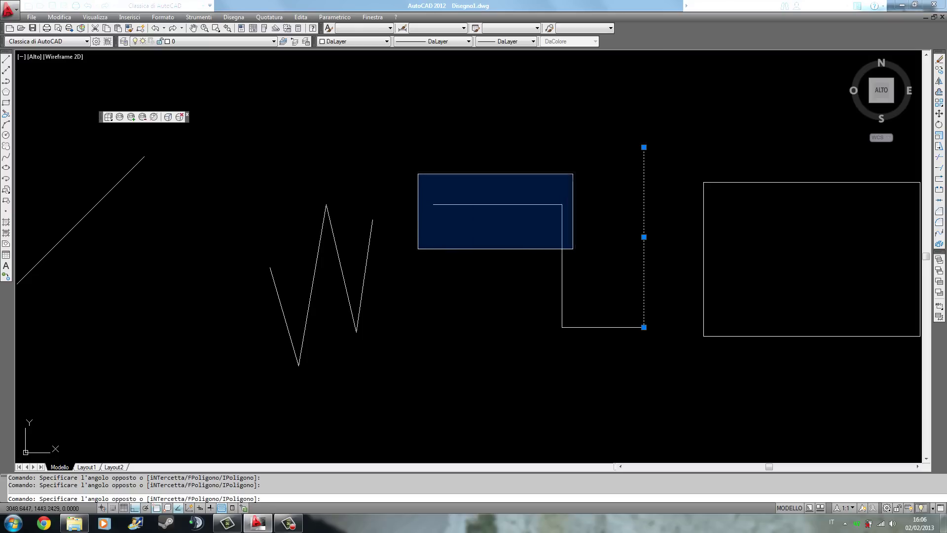
pyautogui.click(499, 143)
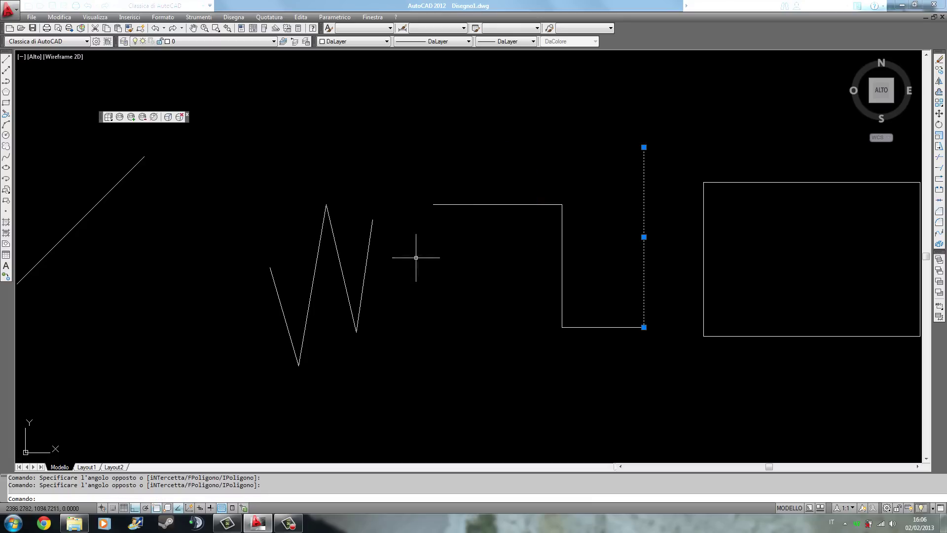
pyautogui.click(412, 244)
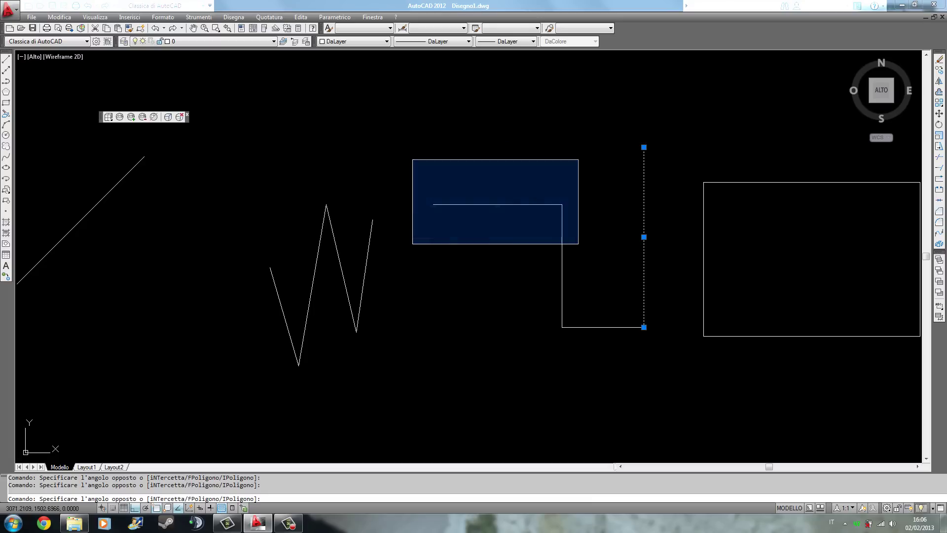
pyautogui.click(578, 159)
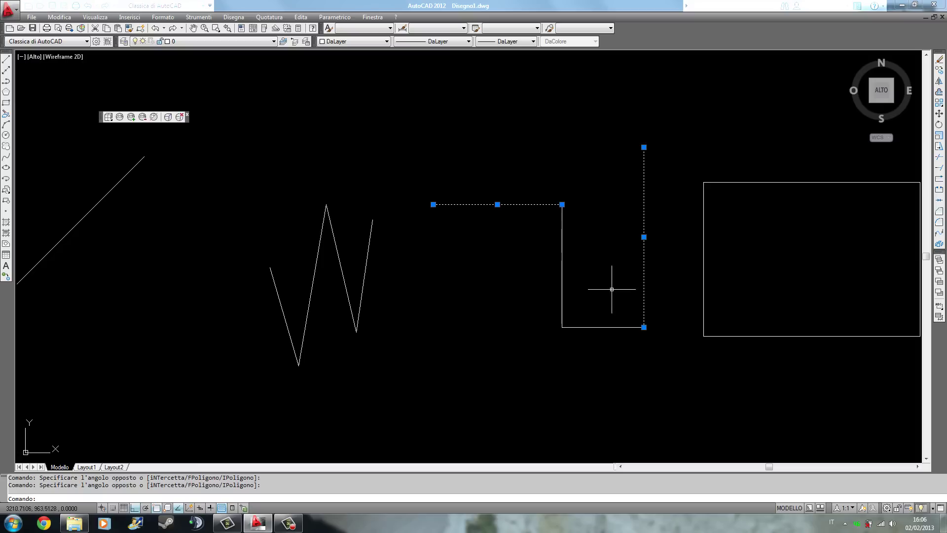
pyautogui.moveTo(604, 277); pyautogui.dragTo(511, 357)
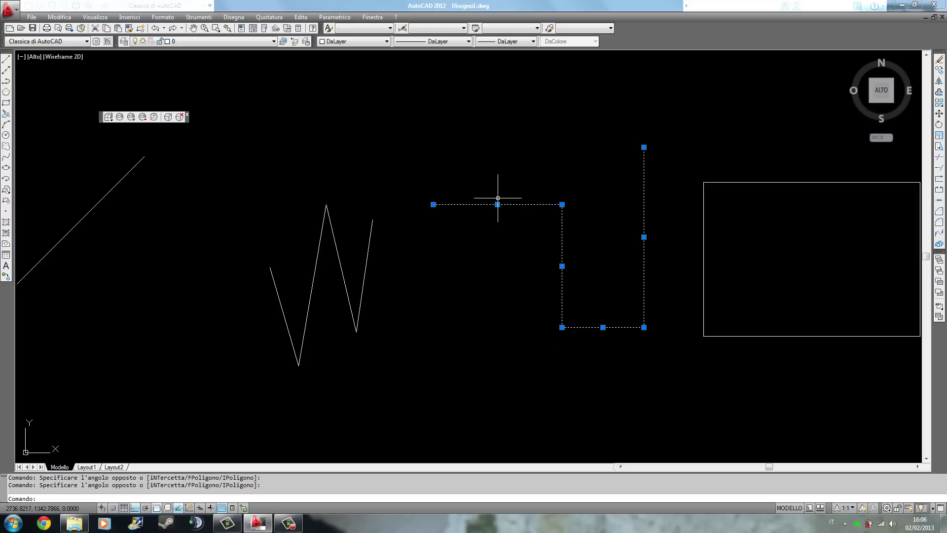
pyautogui.click(499, 149)
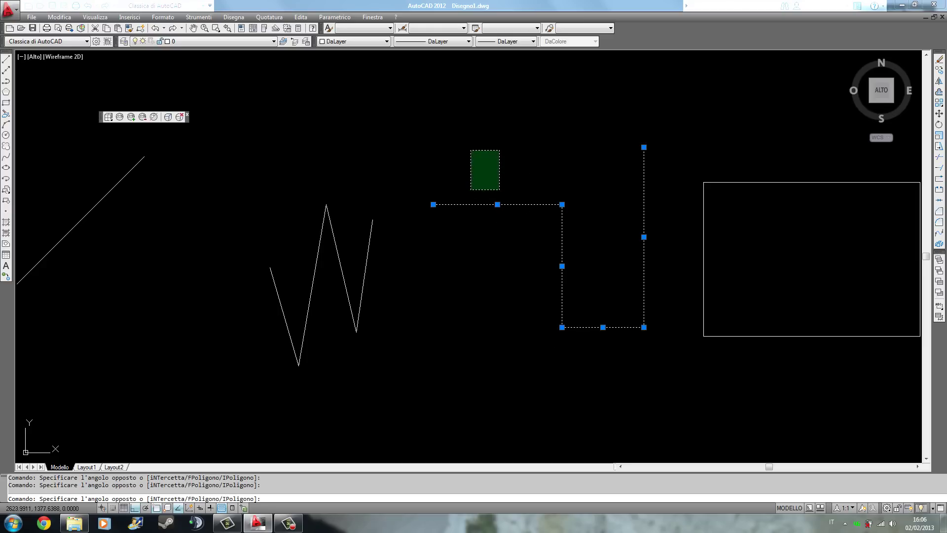
pyautogui.keyDown('shift'); pyautogui.click(435, 222); pyautogui.keyUp('shift')
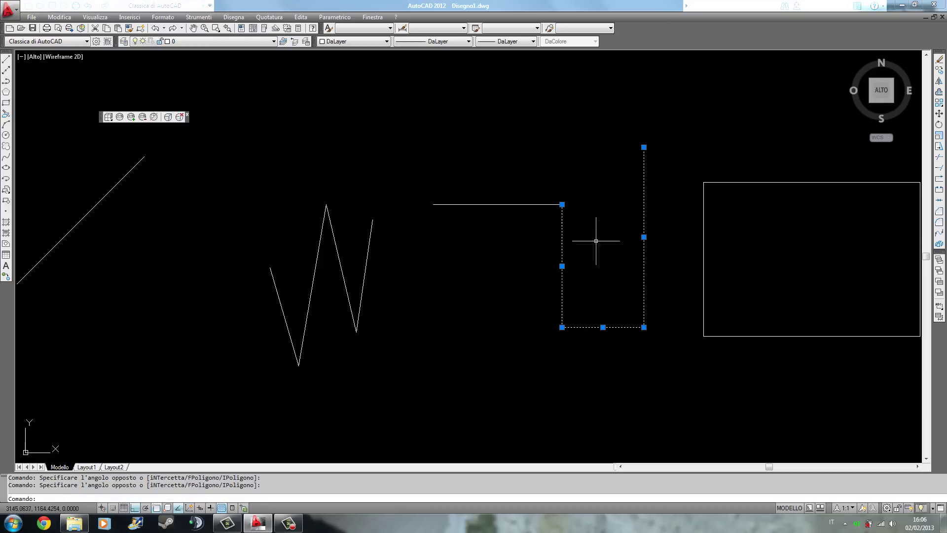
pyautogui.keyDown('shift'); pyautogui.click(596, 267); pyautogui.keyUp('shift')
pyautogui.keyDown('shift'); pyautogui.click(535, 348); pyautogui.keyUp('shift')
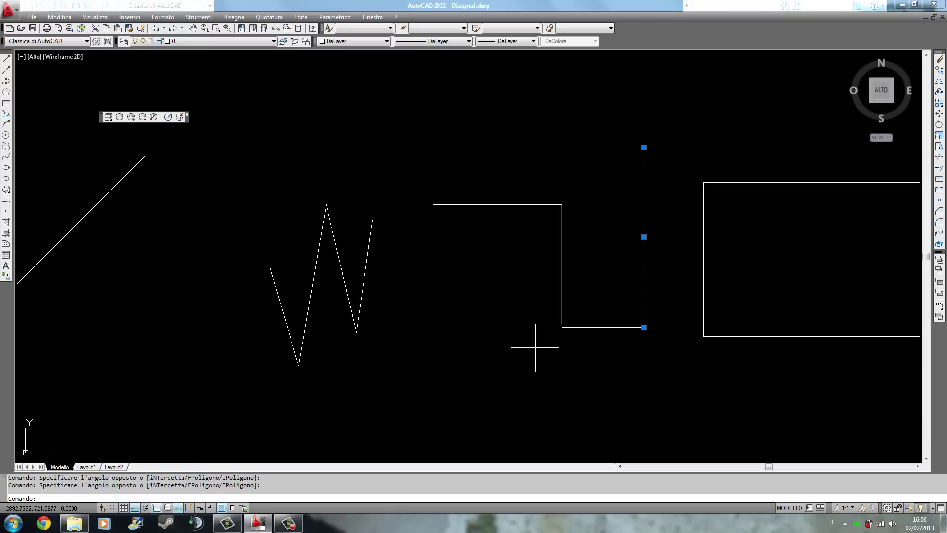
pyautogui.press('Escape')
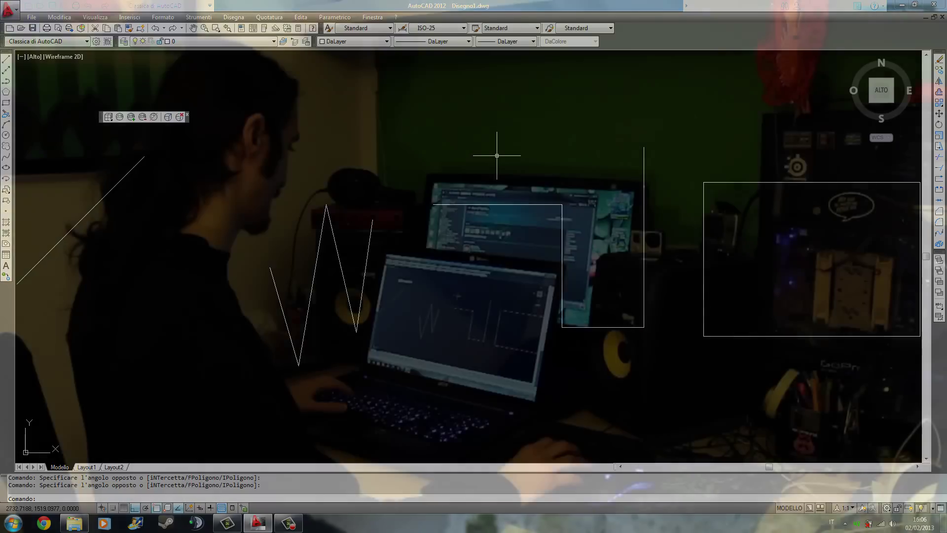